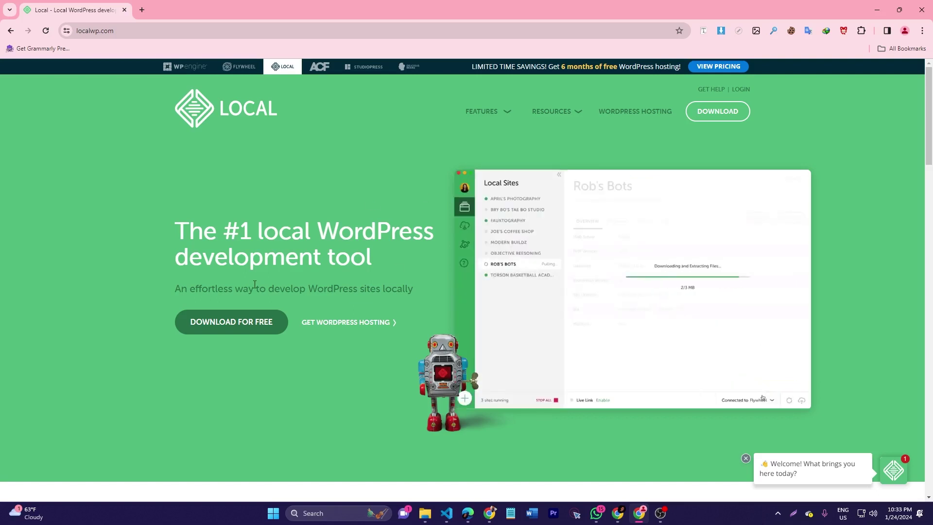
# Open Local's free download form and choose Windows as the platform
pyautogui.click(207, 328)
pyautogui.click(483, 233)
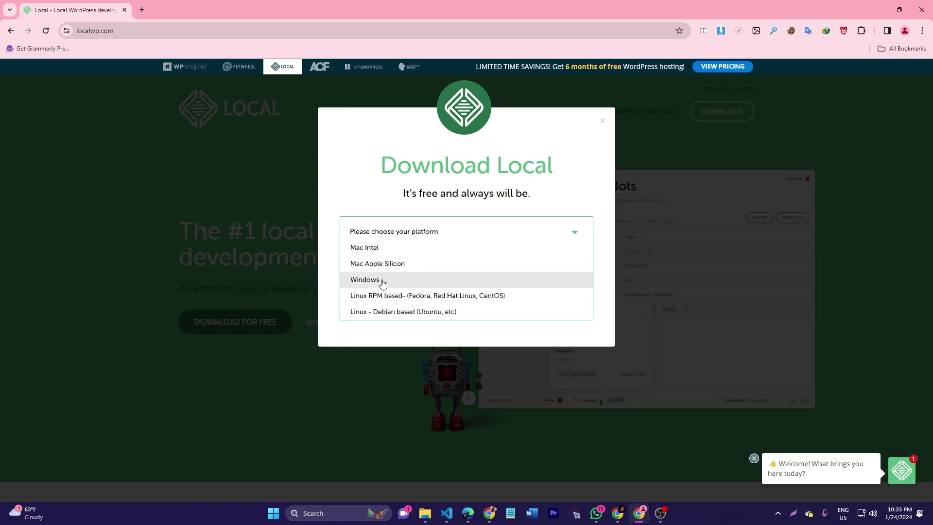
pyautogui.click(382, 281)
# Fill in first and last name, Independent Freelancer/Consultant and work email, then submit
pyautogui.click(386, 273)
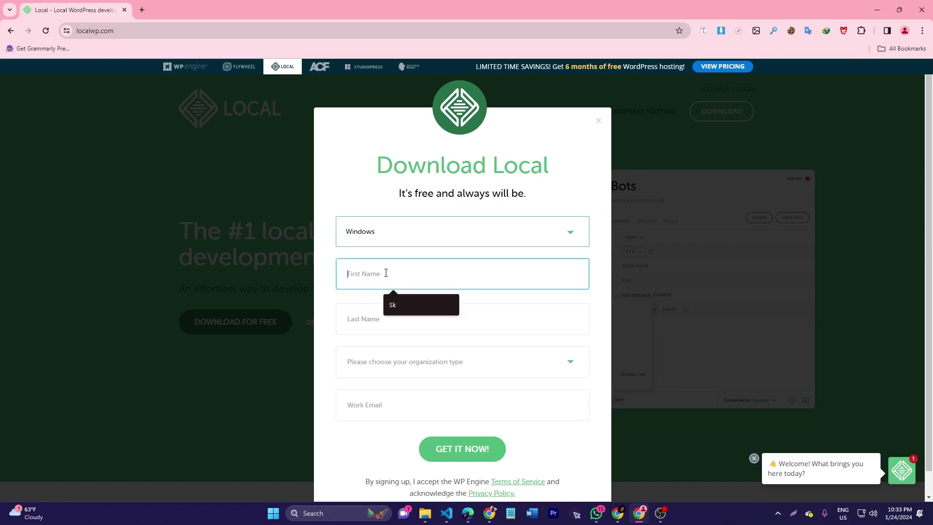
pyautogui.click(399, 305)
pyautogui.click(389, 317)
pyautogui.click(411, 361)
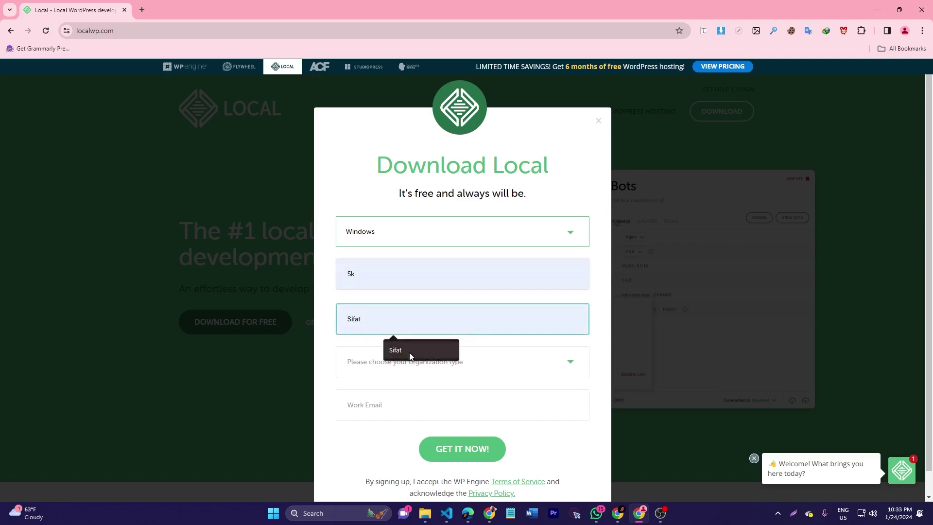
pyautogui.click(408, 367)
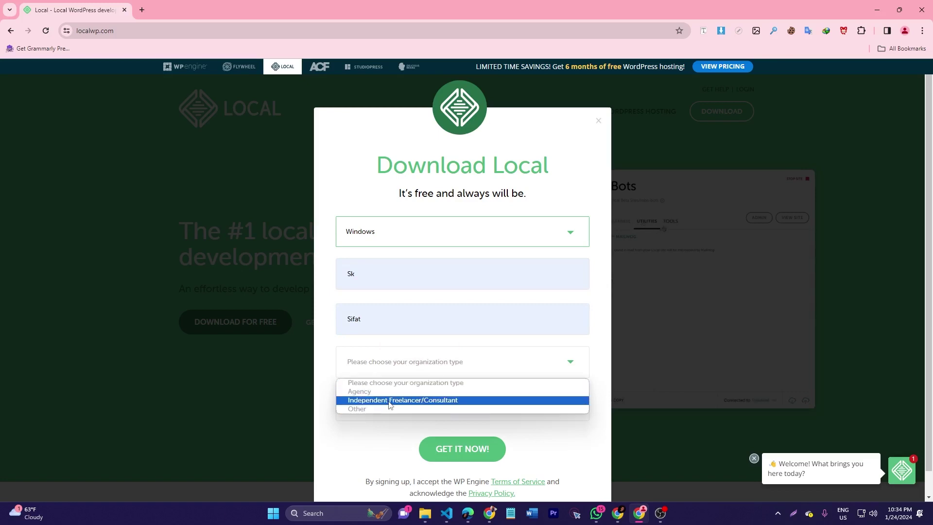
pyautogui.click(408, 400)
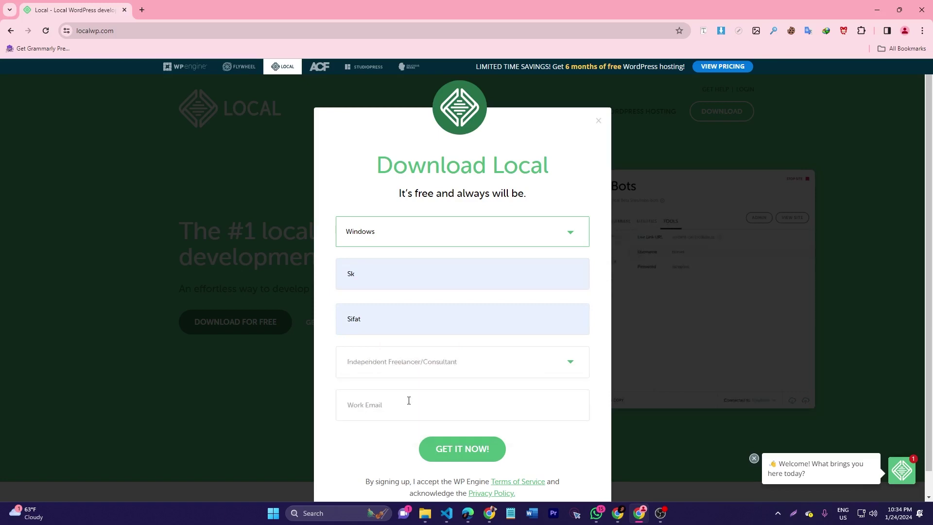
pyautogui.click(409, 402)
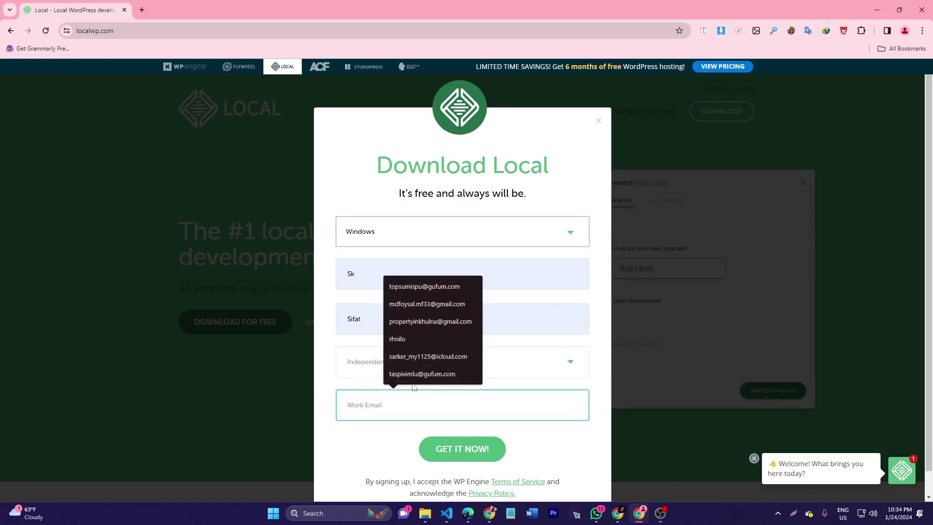
pyautogui.click(431, 375)
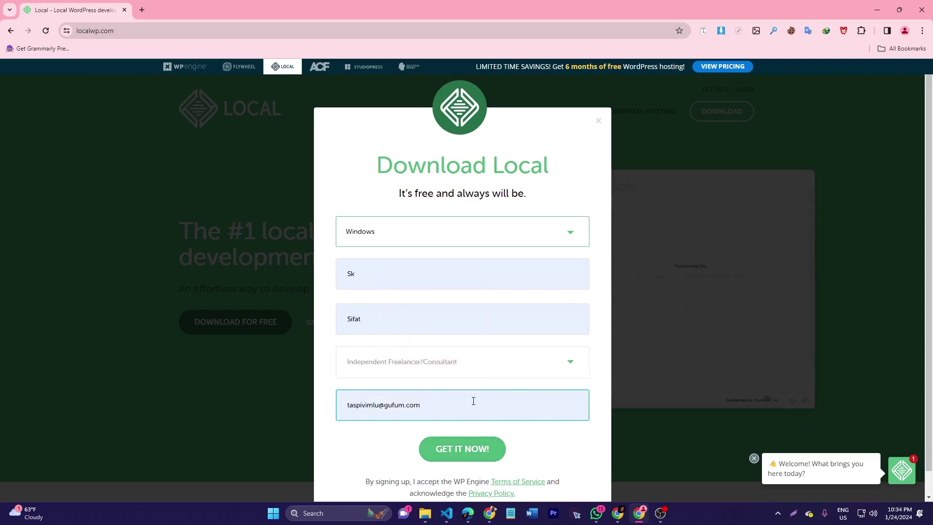
pyautogui.scroll(-1, 439, 402)
pyautogui.click(457, 426)
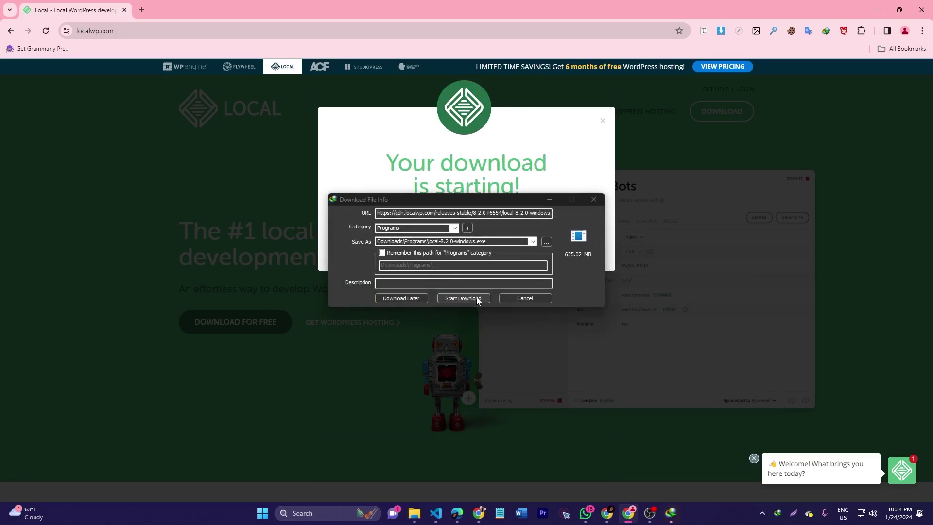
# Start the IDM download of local-8.2.0-windows.exe into Downloads\Programs
pyautogui.click(476, 298)
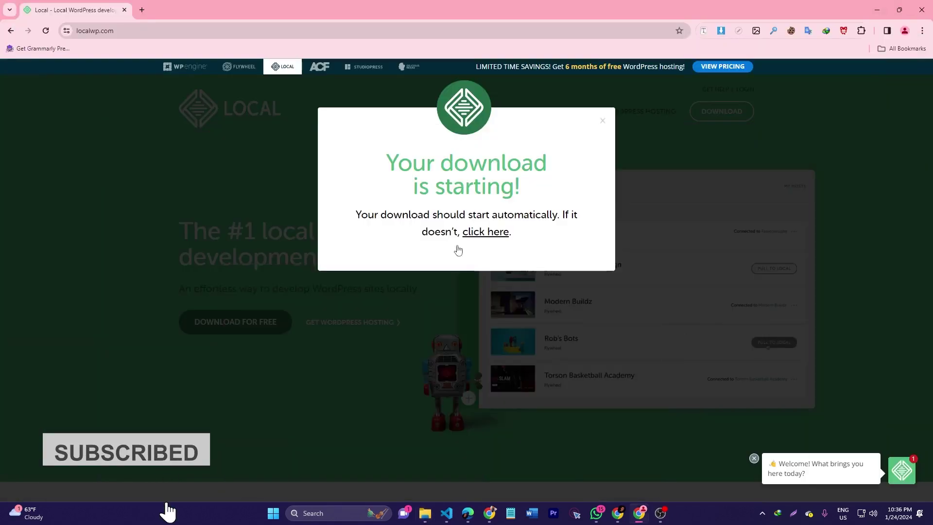
# Close the download notice and open localwp.com in a new tab via a 'local download' search
pyautogui.click(603, 121)
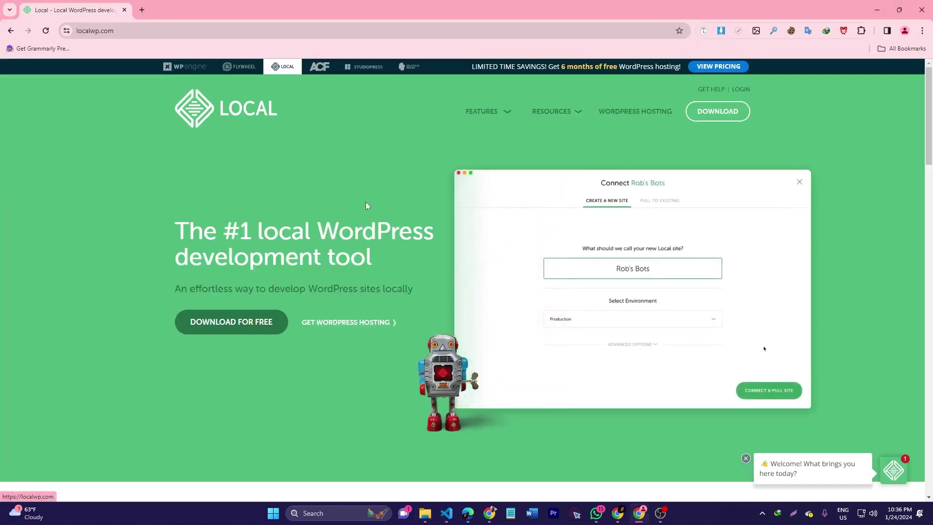
pyautogui.click(142, 9)
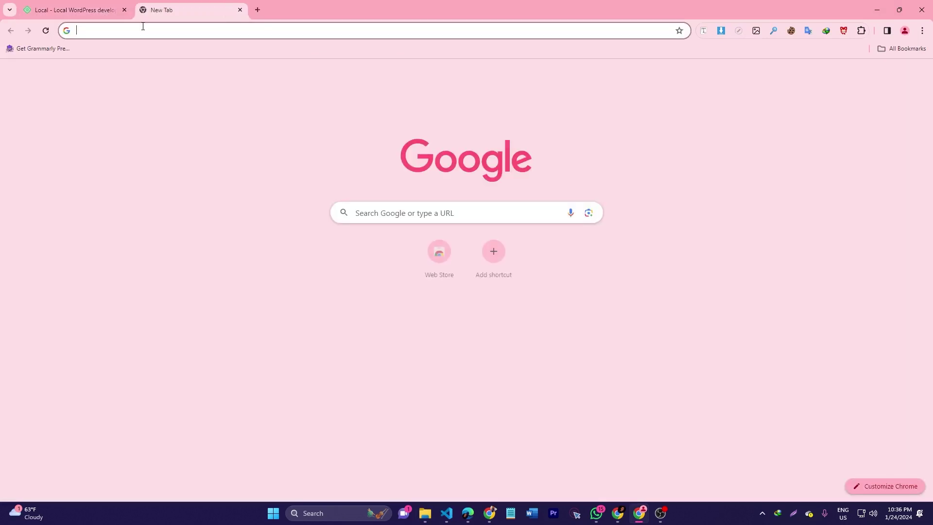
pyautogui.click(142, 27)
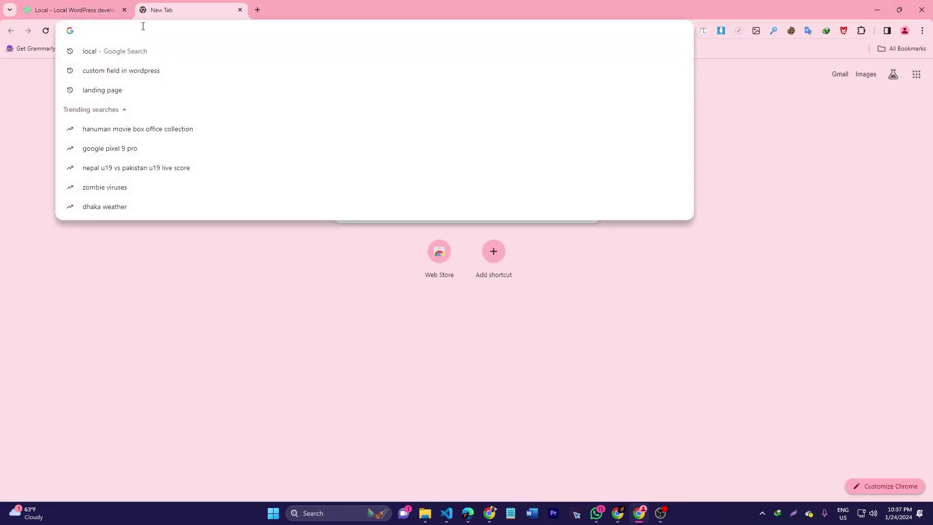
pyautogui.write('local download')
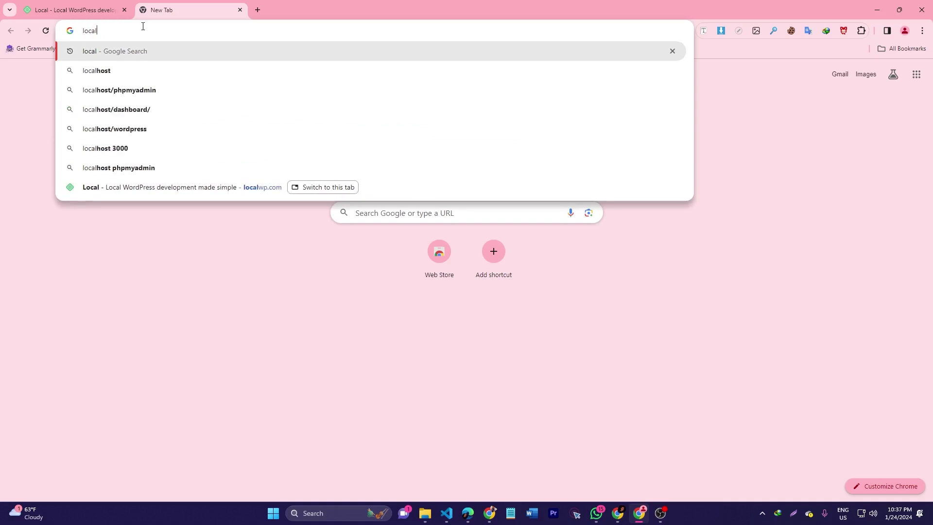
pyautogui.press('Return')
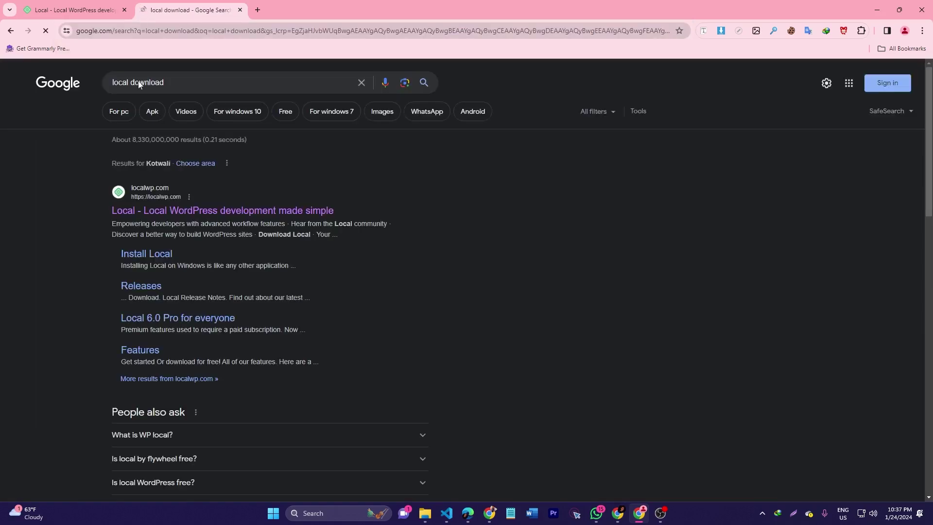
pyautogui.click(251, 210)
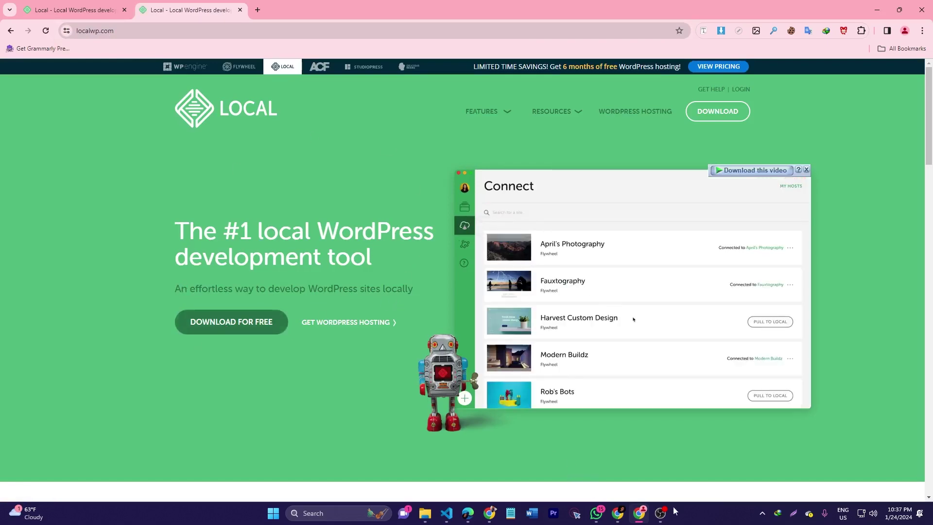
# Open the installer's Downloads\Programs folder from IDM and launch local-8.2.0-windows.exe
pyautogui.doubleClick(778, 513)
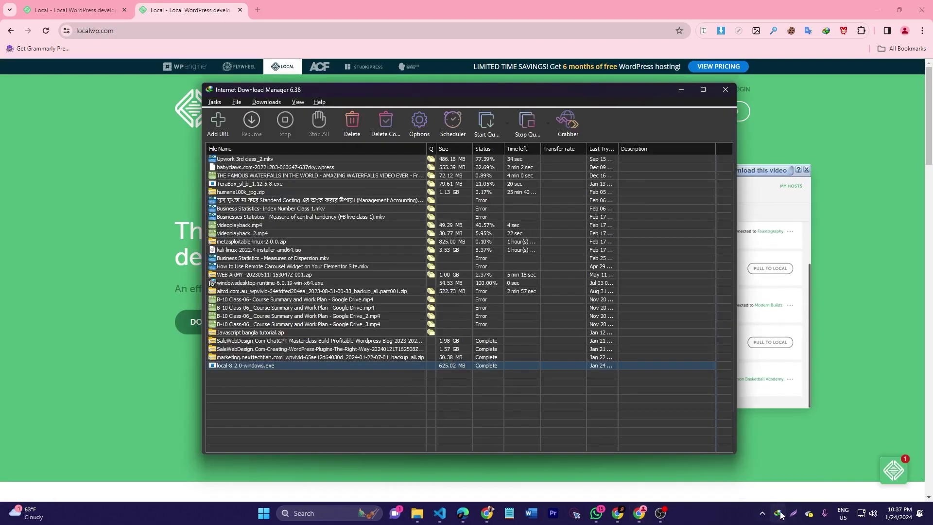
pyautogui.rightClick(253, 365)
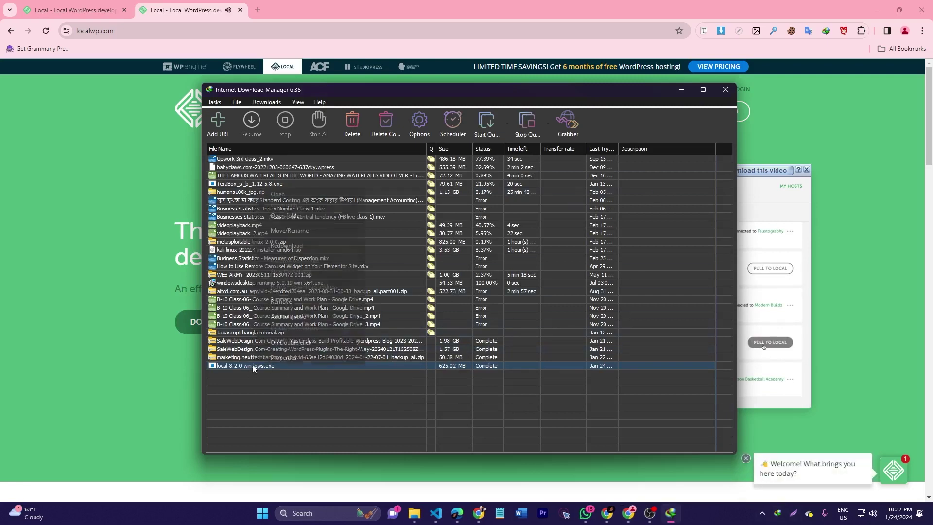
pyautogui.click(291, 215)
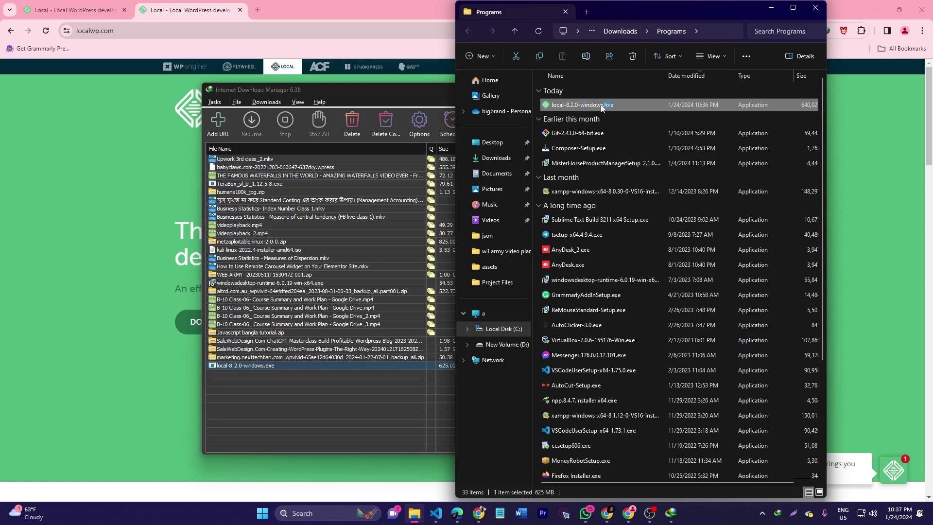
pyautogui.click(383, 104)
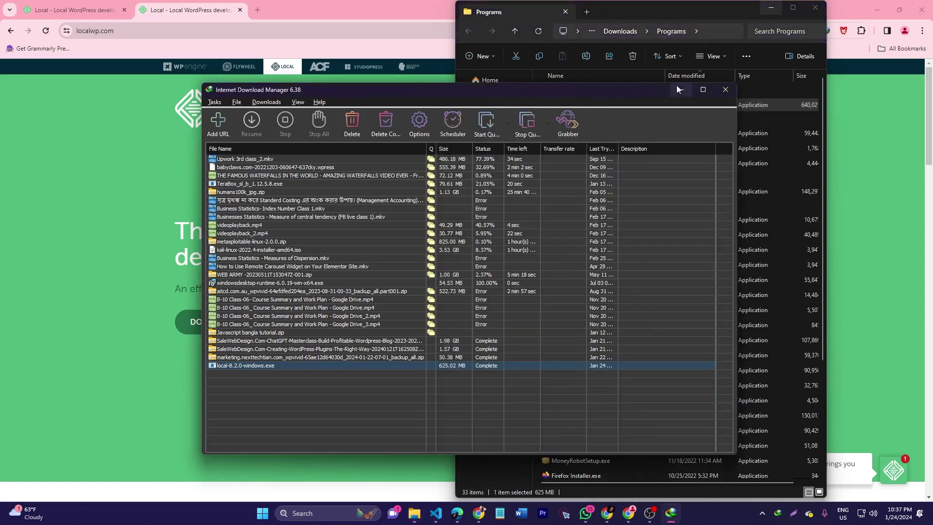
pyautogui.click(676, 86)
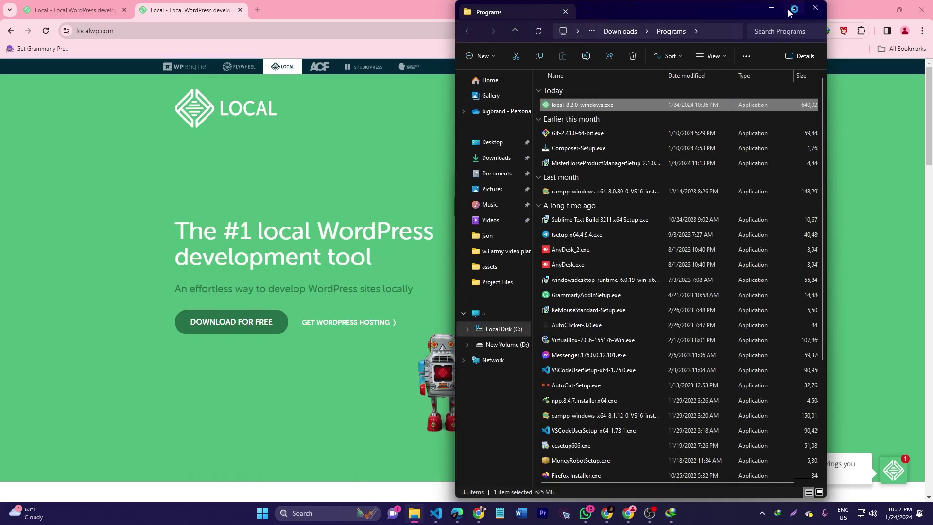
pyautogui.click(794, 7)
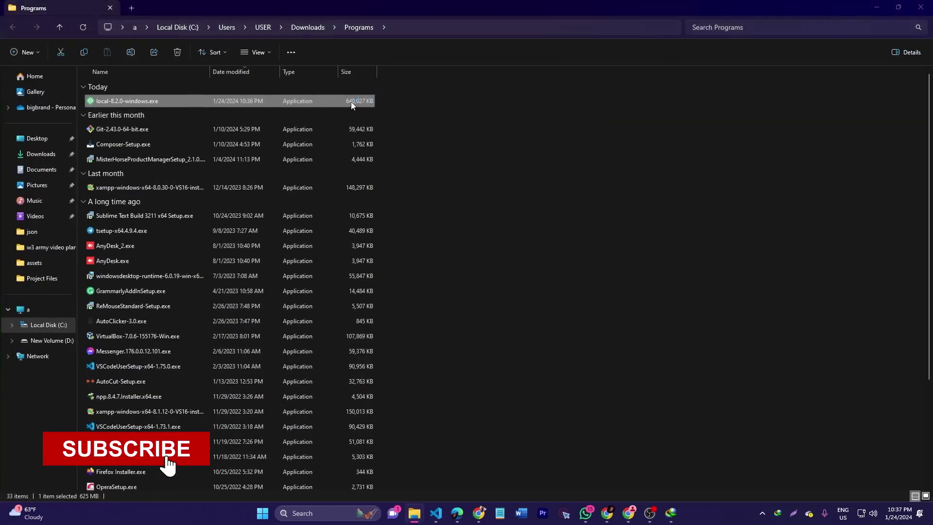
pyautogui.click(752, 28)
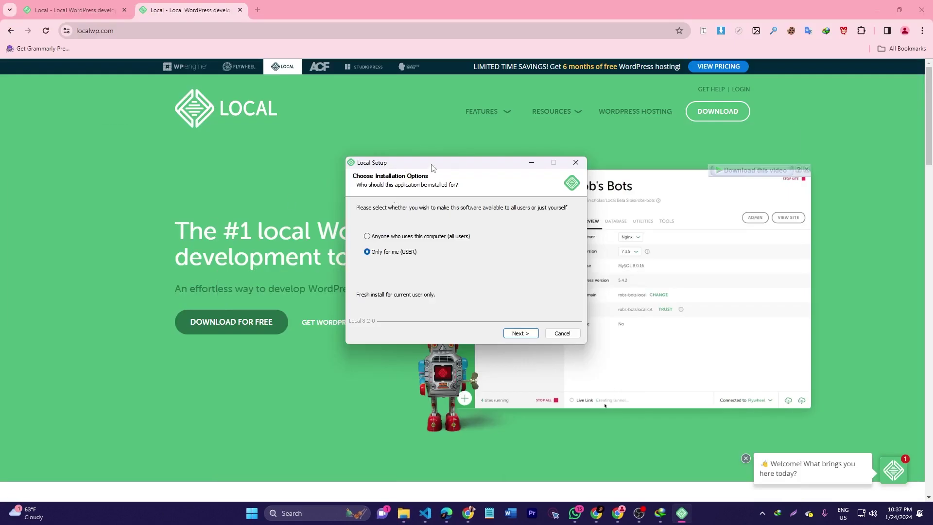
# Start installing Local 8.2.0 for anyone using this computer in the default folder
pyautogui.moveTo(431, 168); pyautogui.dragTo(293, 168)
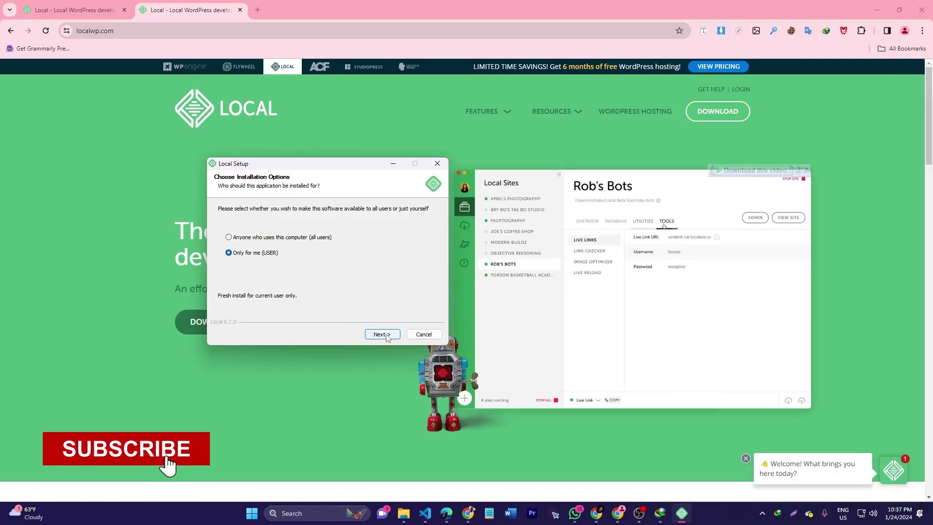
pyautogui.click(279, 238)
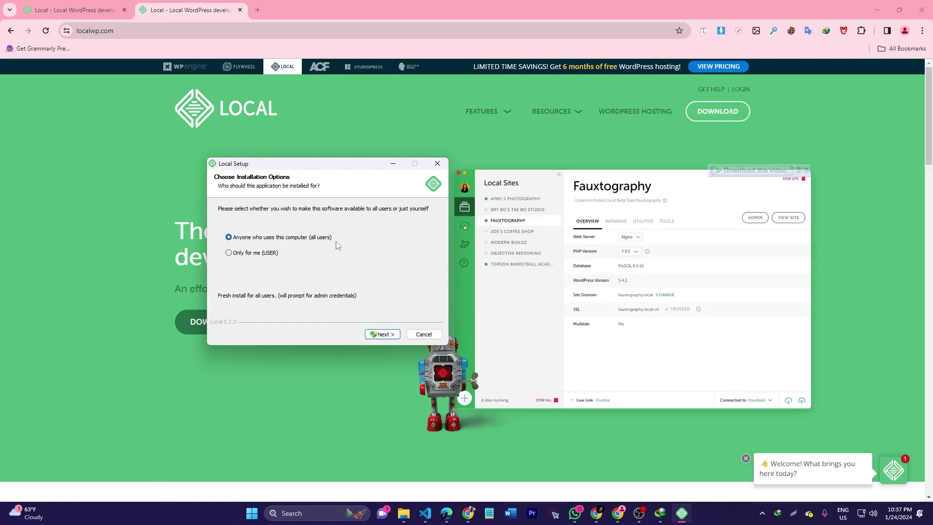
pyautogui.click(382, 335)
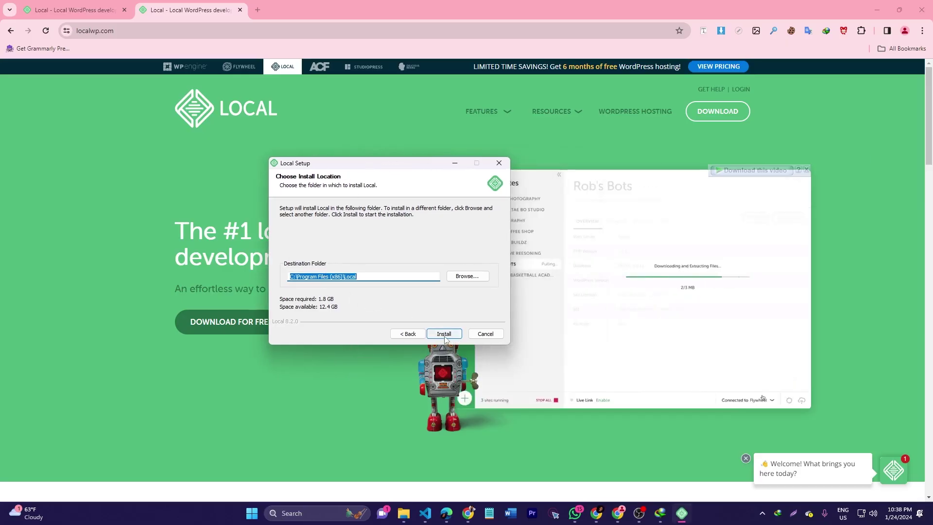
pyautogui.click(444, 334)
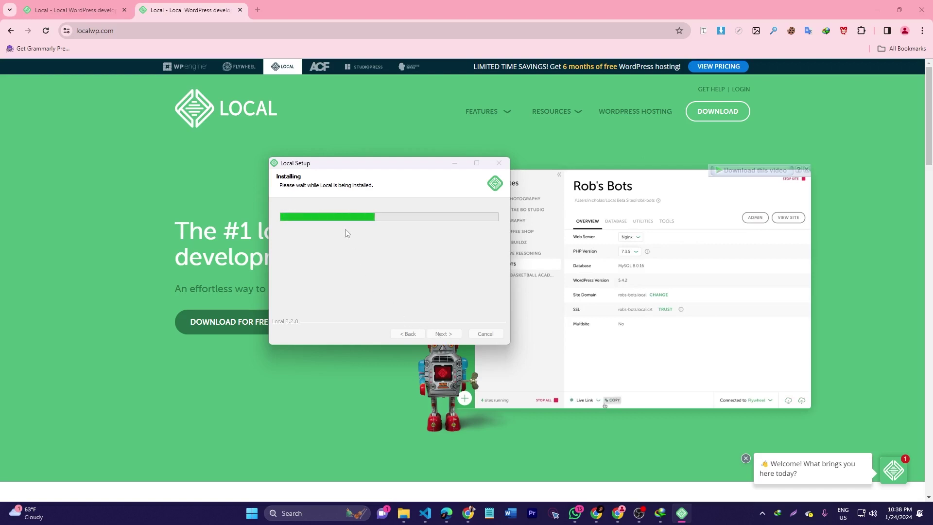
pyautogui.moveTo(351, 173); pyautogui.dragTo(323, 175)
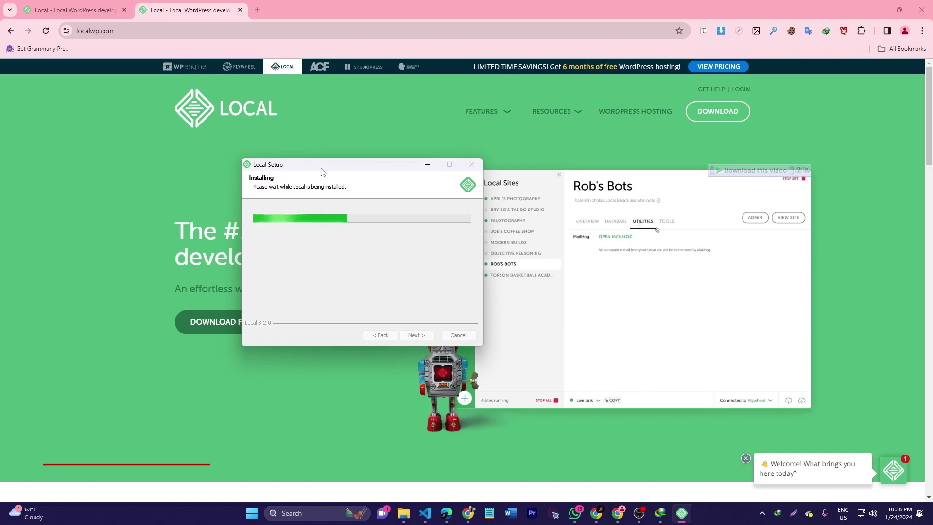
pyautogui.moveTo(321, 166); pyautogui.dragTo(296, 167)
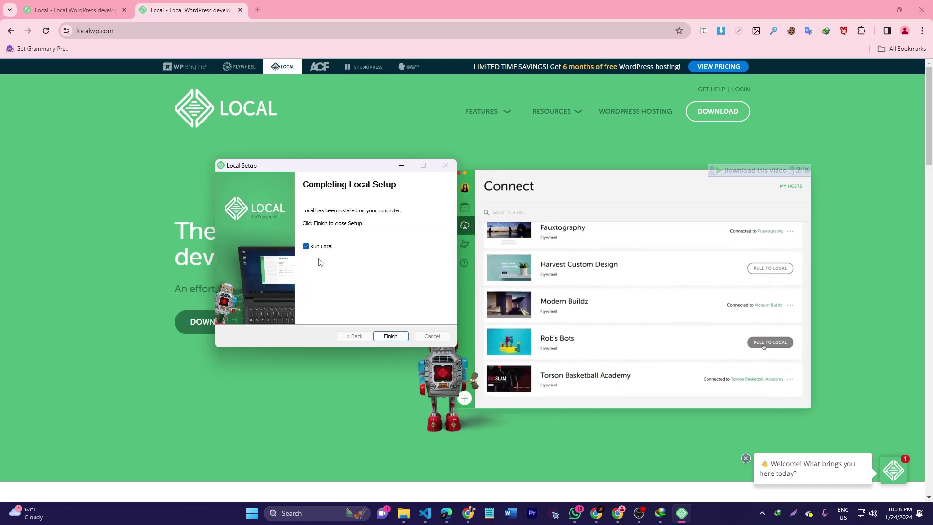
# Finish setup to launch Local, then choose + Add Site
pyautogui.click(391, 337)
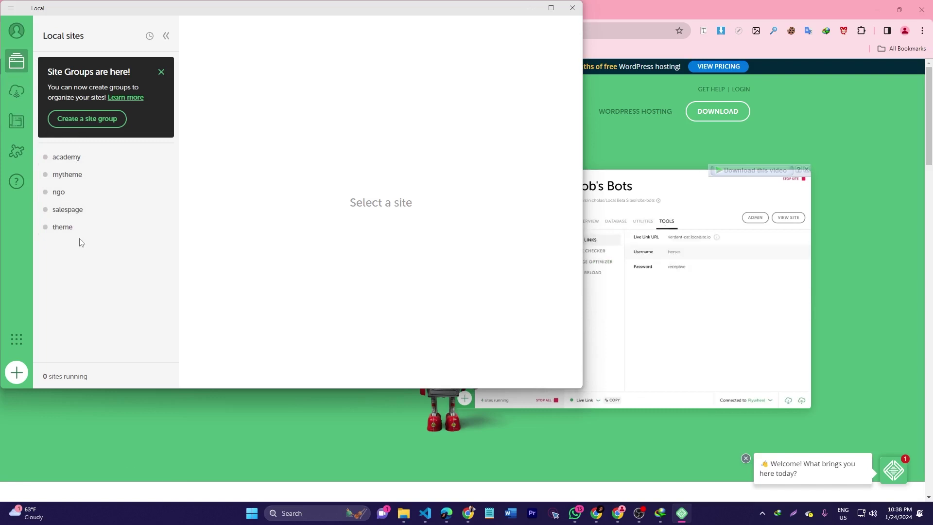
pyautogui.click(20, 379)
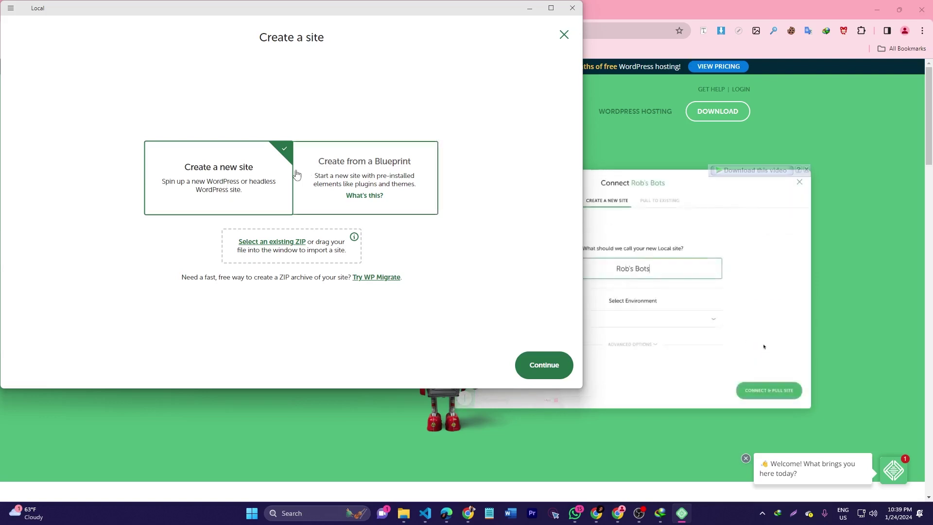
# Choose Create a new site and name it w3army
pyautogui.click(552, 376)
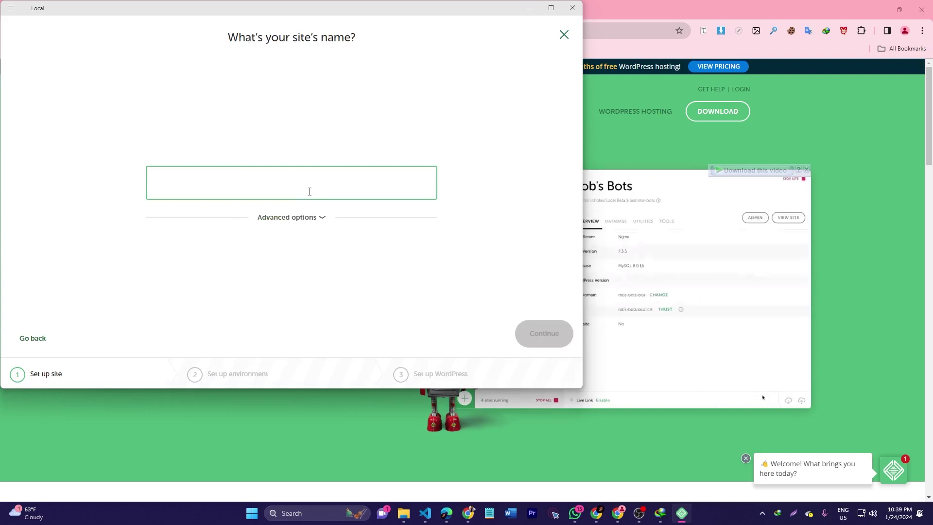
pyautogui.write('ad')
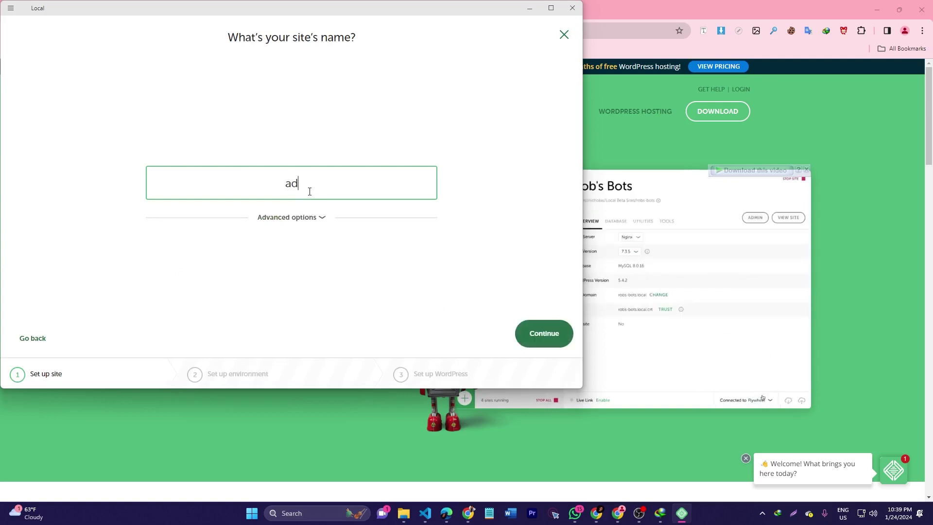
pyautogui.press('BackSpace')
pyautogui.press('BackSpace')
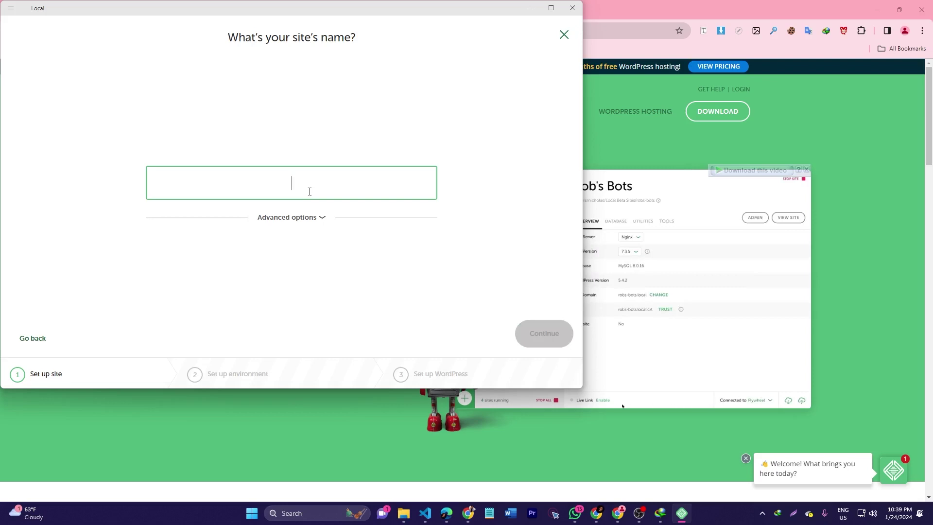
pyautogui.write('w3army')
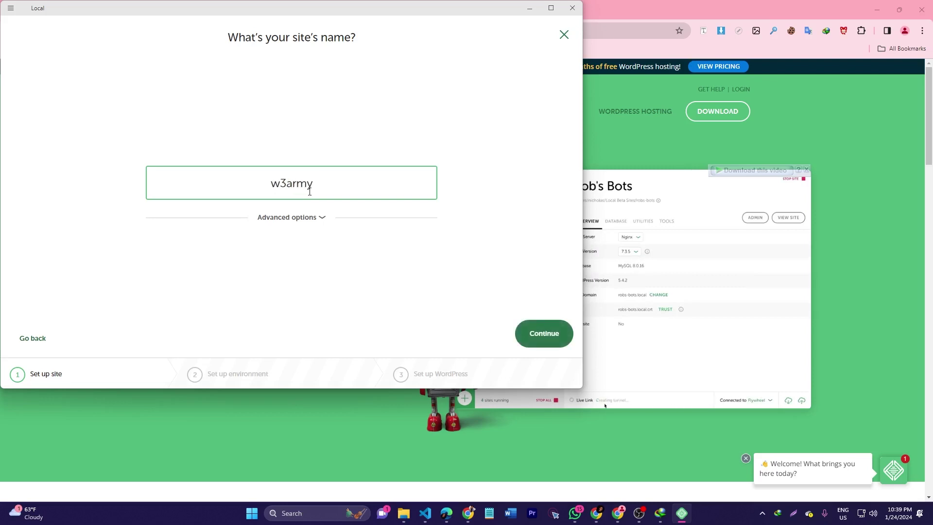
# Review the w3army.local domain in advanced options, then continue to the environment step
pyautogui.click(316, 223)
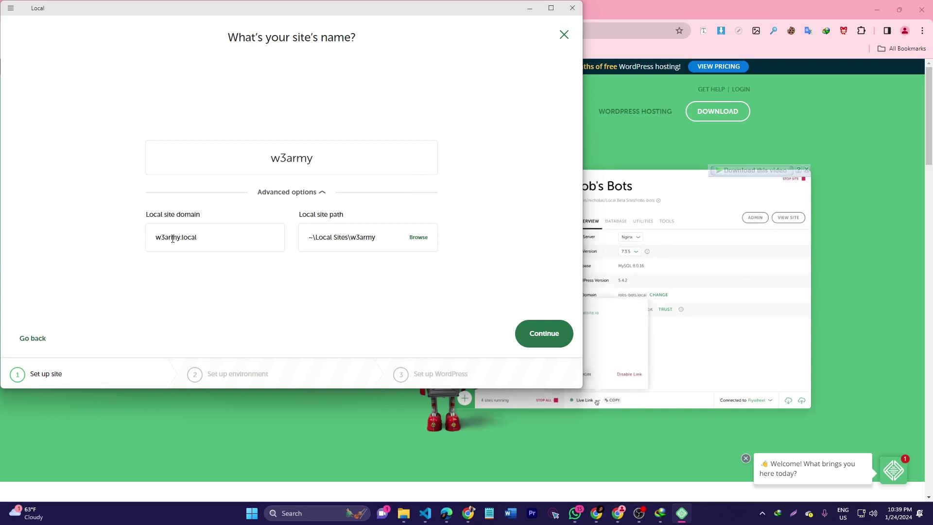
pyautogui.doubleClick(178, 238)
pyautogui.click(178, 240)
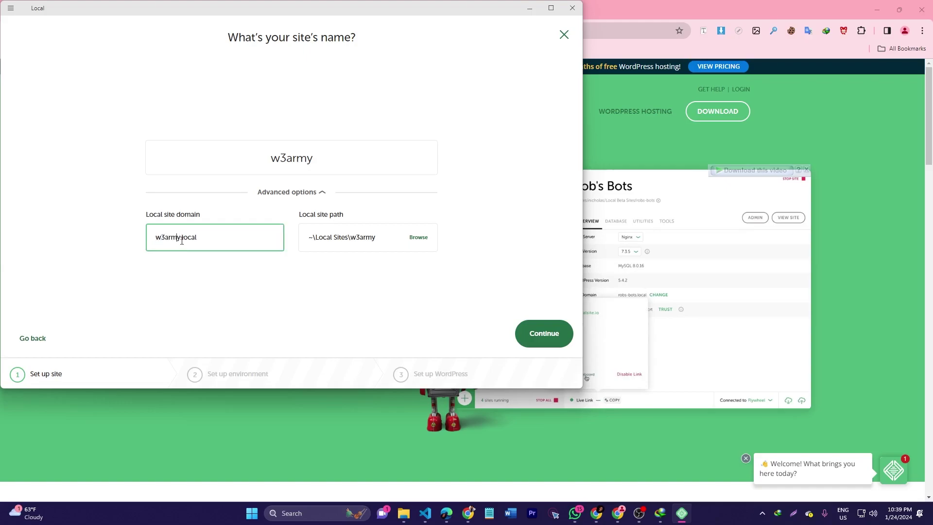
pyautogui.moveTo(182, 240); pyautogui.dragTo(201, 240)
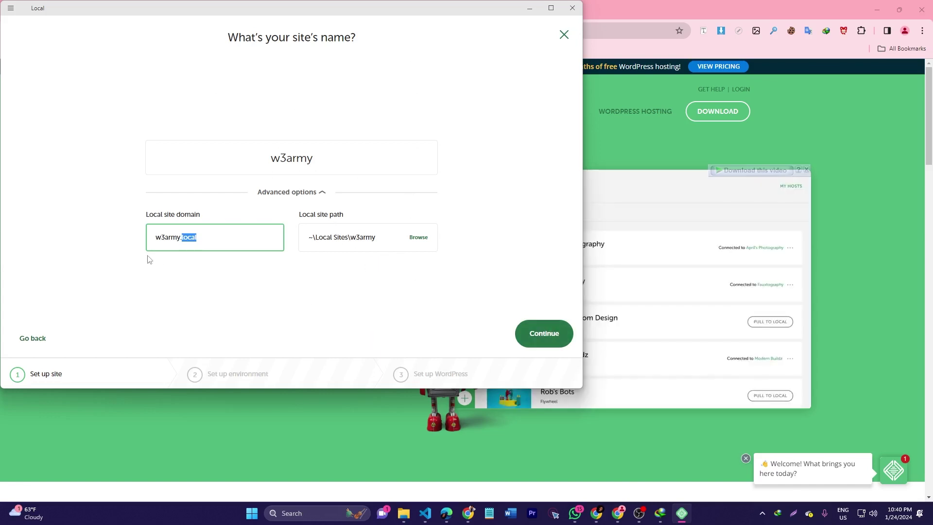
pyautogui.click(291, 193)
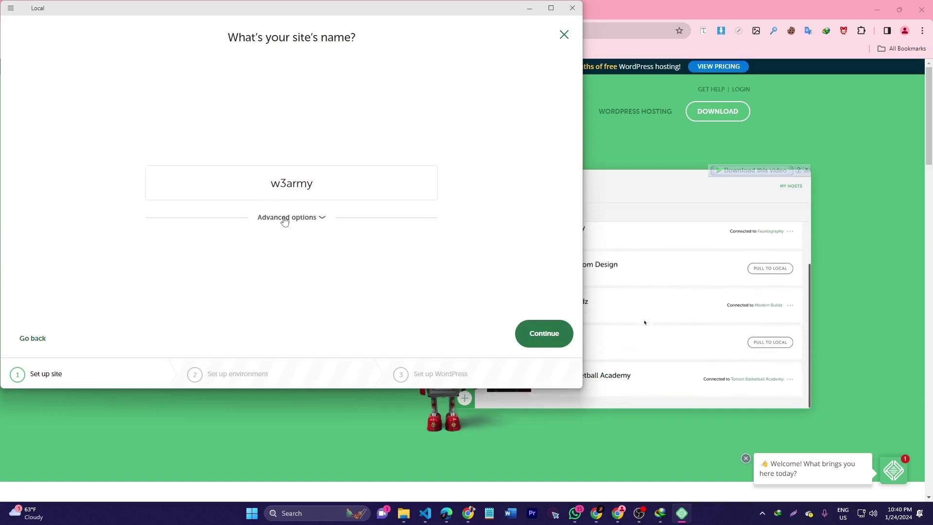
pyautogui.click(539, 334)
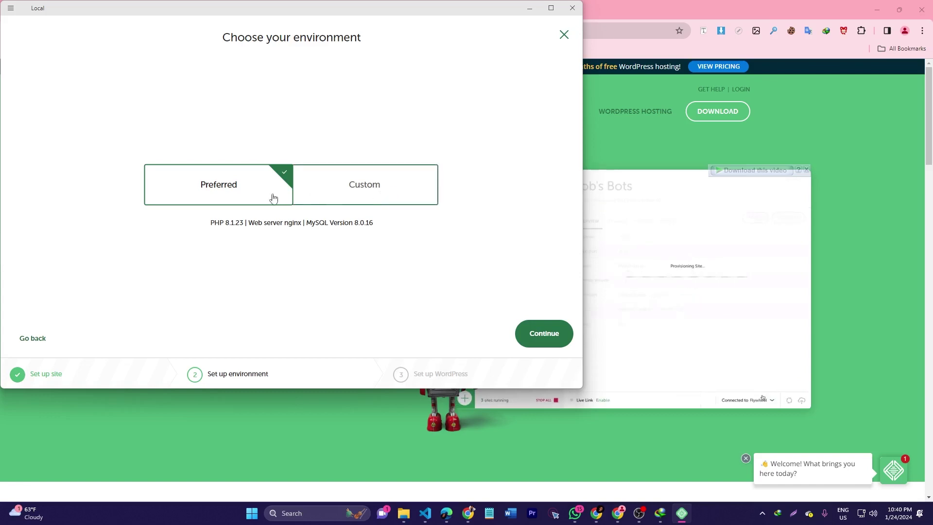
# Browse the Custom environment's PHP versions without changing anything
pyautogui.click(357, 201)
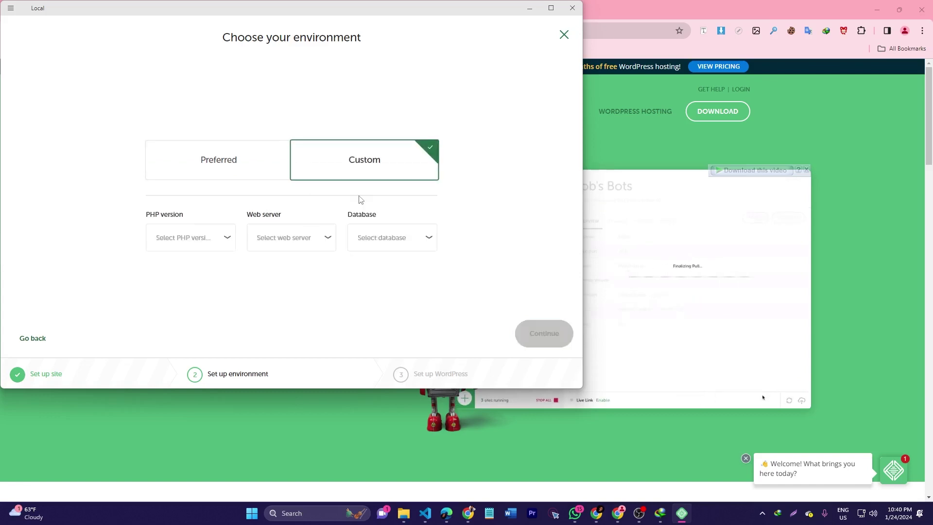
pyautogui.click(224, 168)
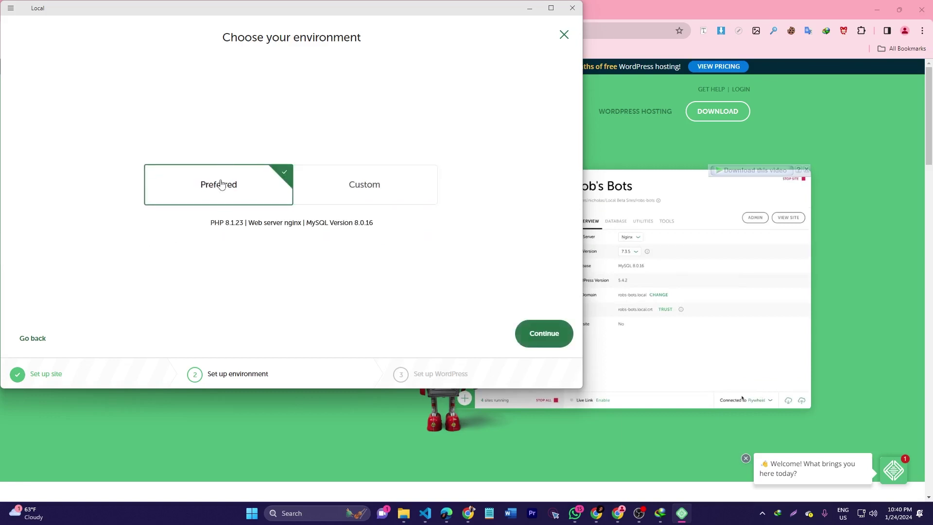
pyautogui.click(340, 196)
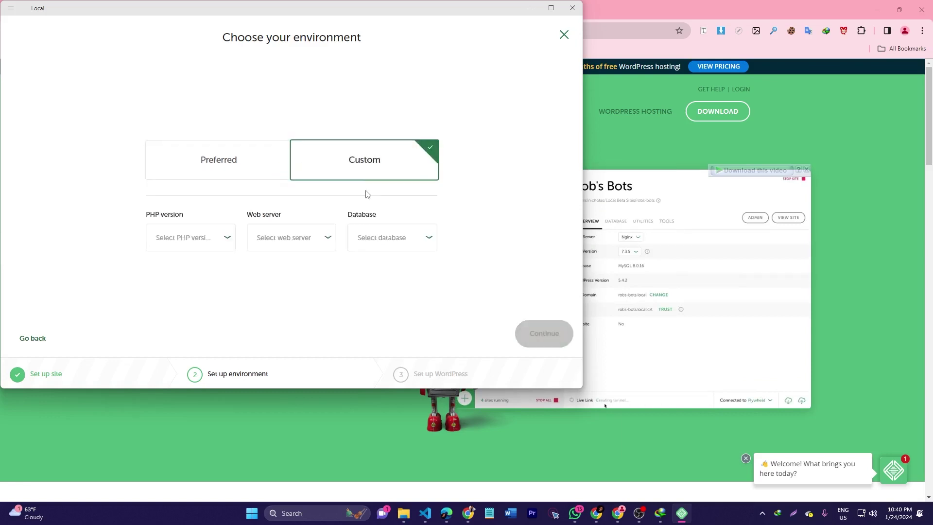
pyautogui.click(196, 249)
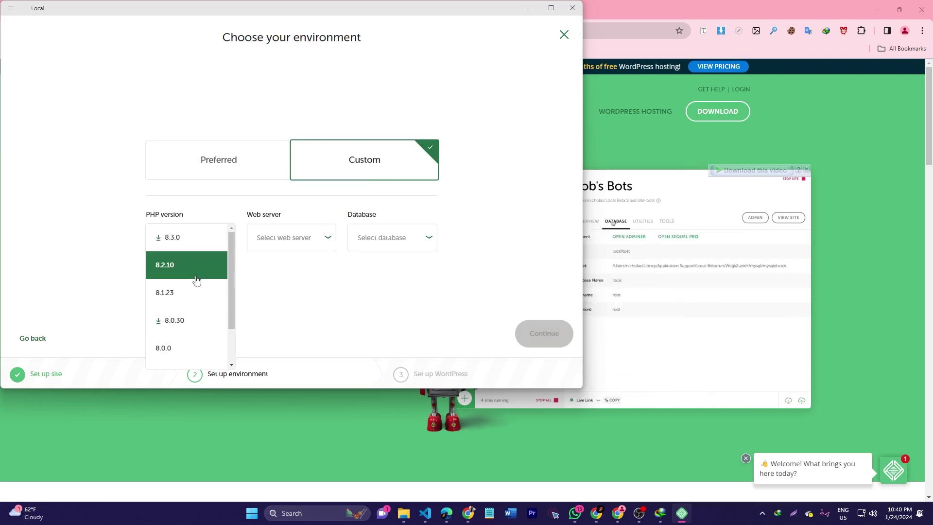
pyautogui.scroll(-2, 186, 327)
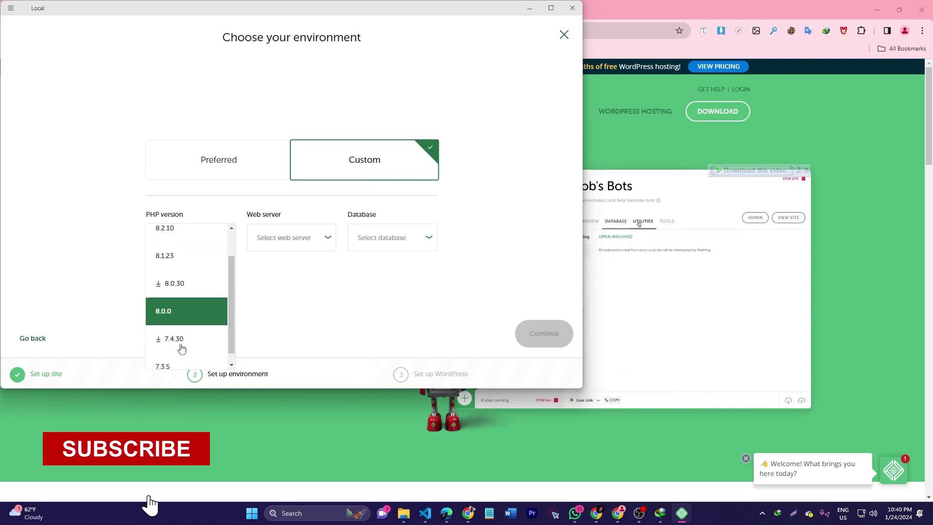
pyautogui.scroll(2, 182, 348)
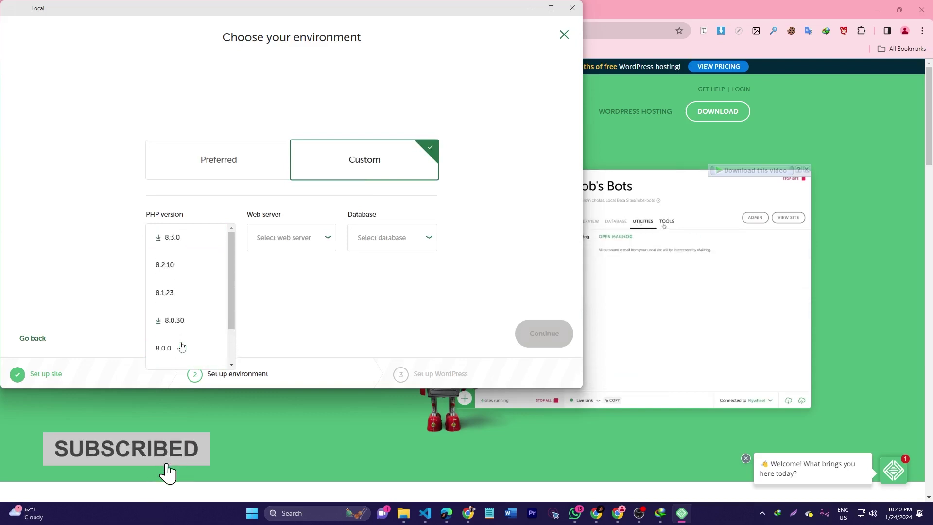
pyautogui.click(96, 255)
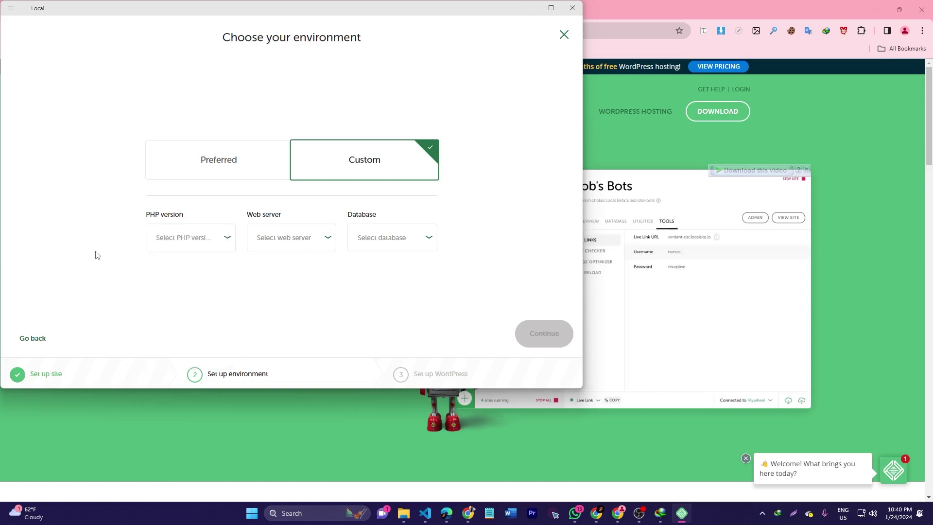
# Check the web server and database options, then keep Preferred and continue
pyautogui.click(290, 246)
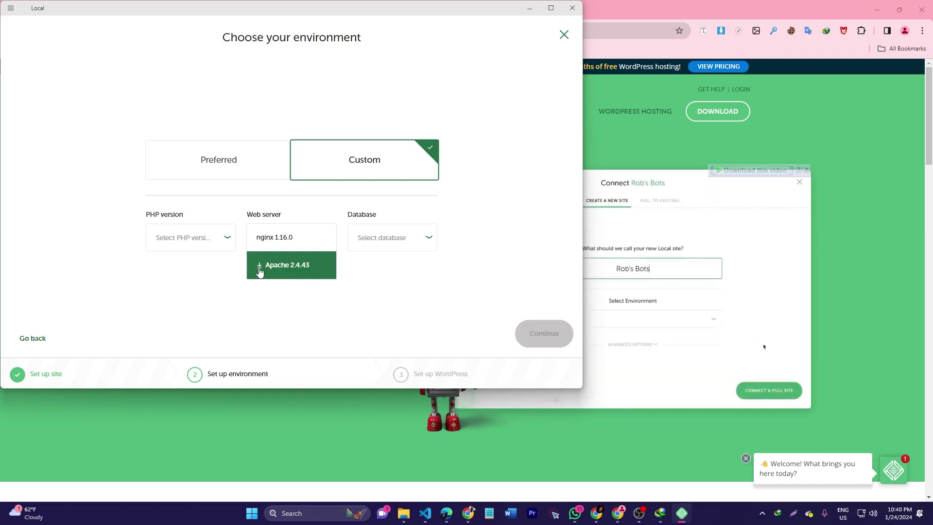
pyautogui.click(272, 245)
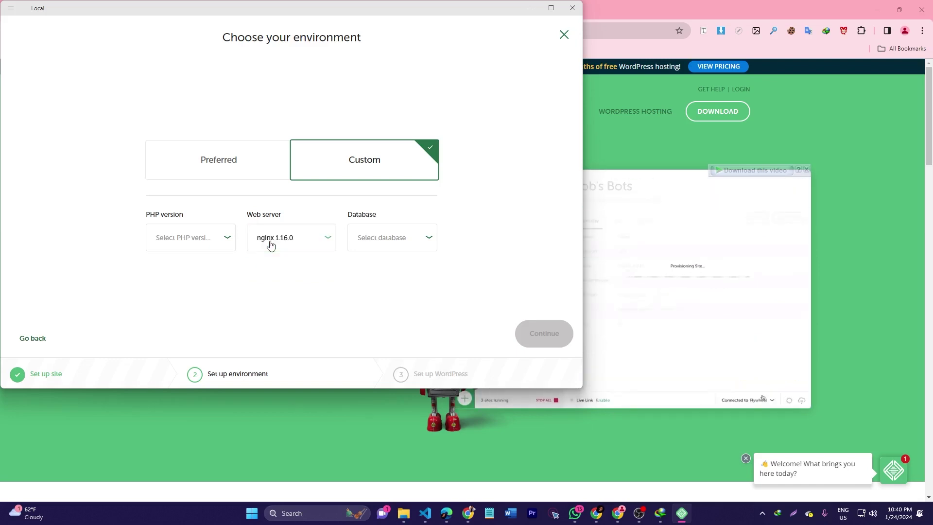
pyautogui.click(404, 240)
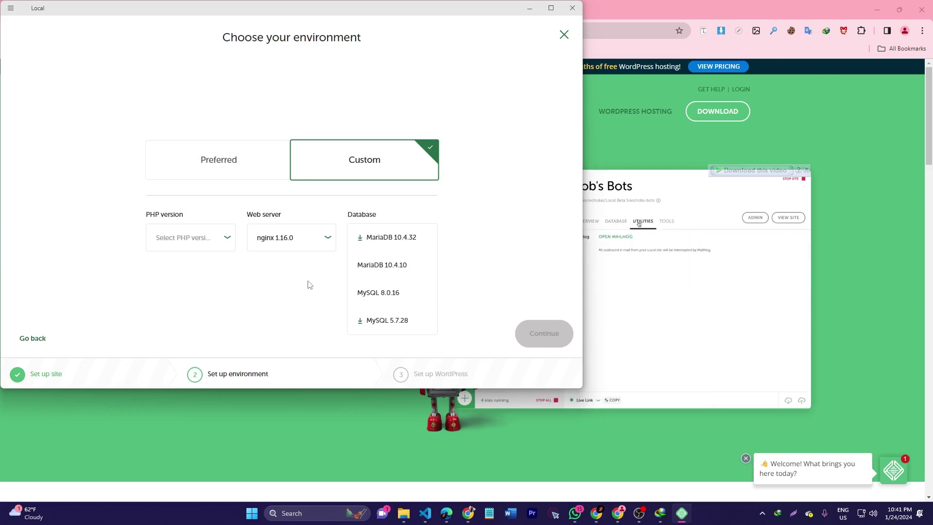
pyautogui.click(107, 191)
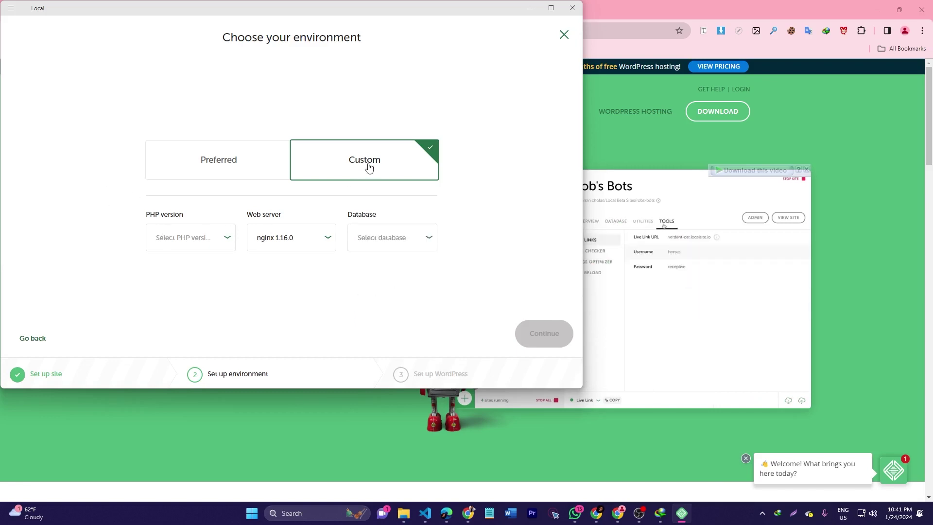
pyautogui.click(194, 173)
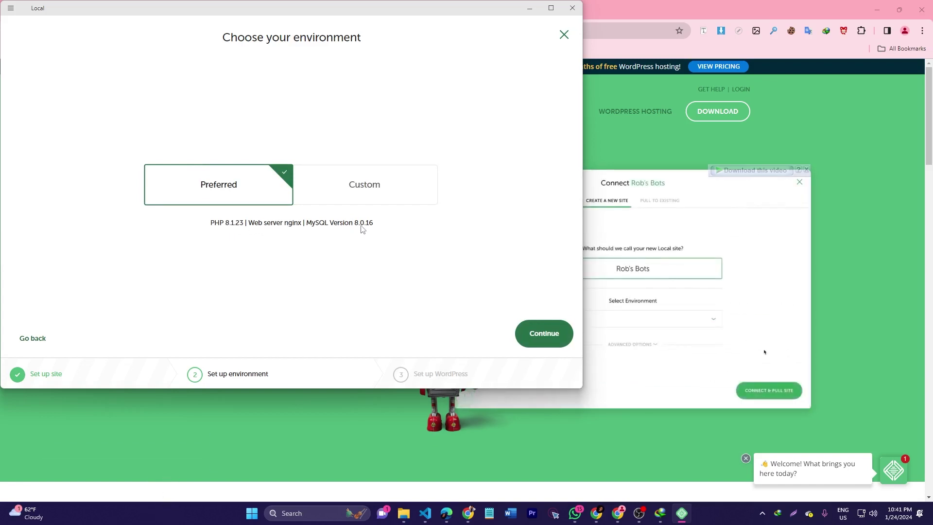
pyautogui.click(542, 335)
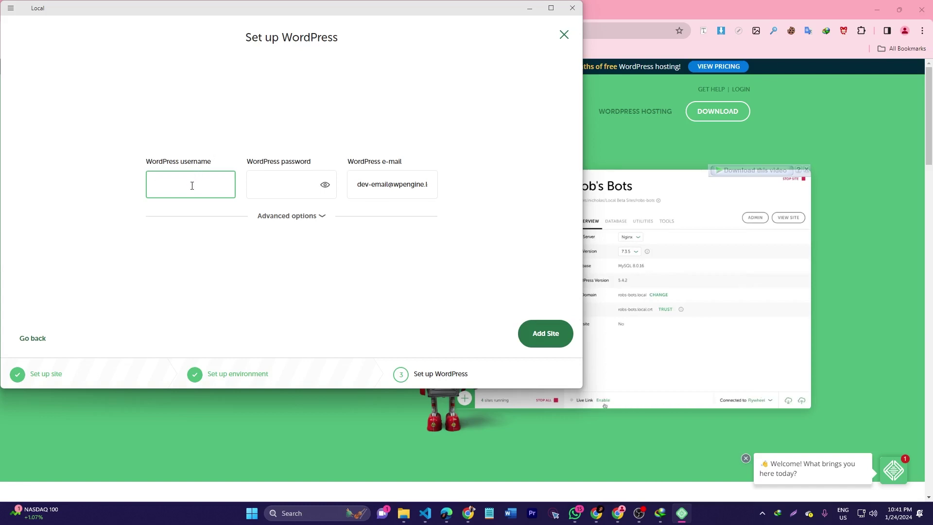
# Enter admin as the WordPress username and type the account password
pyautogui.write('admin')
pyautogui.press('Tab')
pyautogui.write('a')
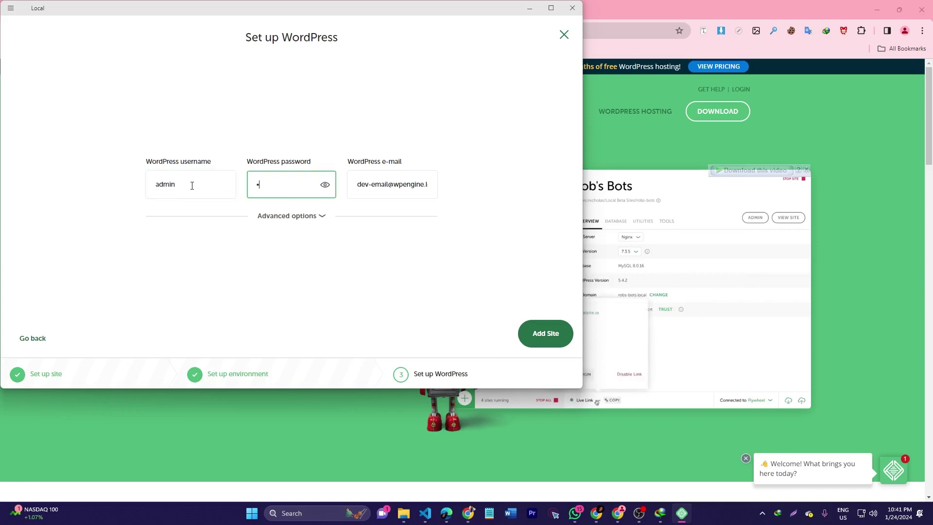
pyautogui.write('dmin')
pyautogui.doubleClick(189, 189)
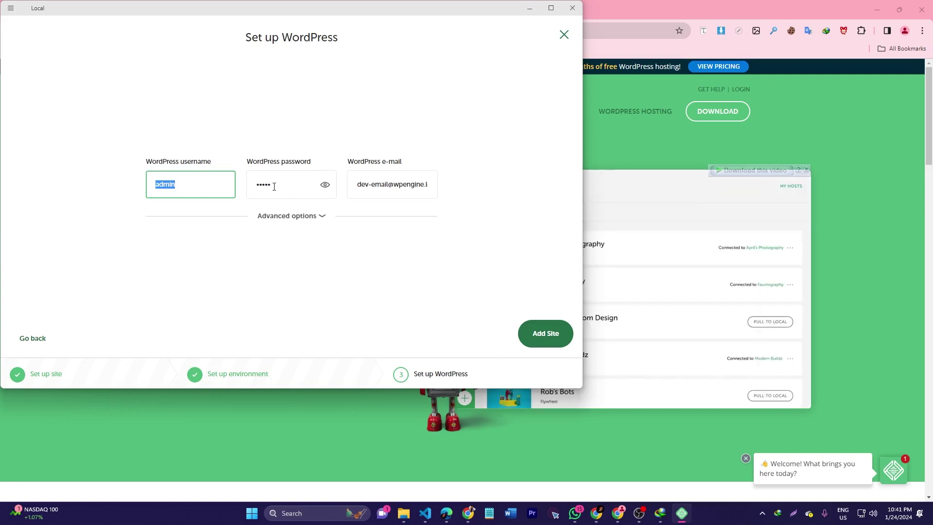
pyautogui.doubleClick(275, 187)
pyautogui.doubleClick(167, 186)
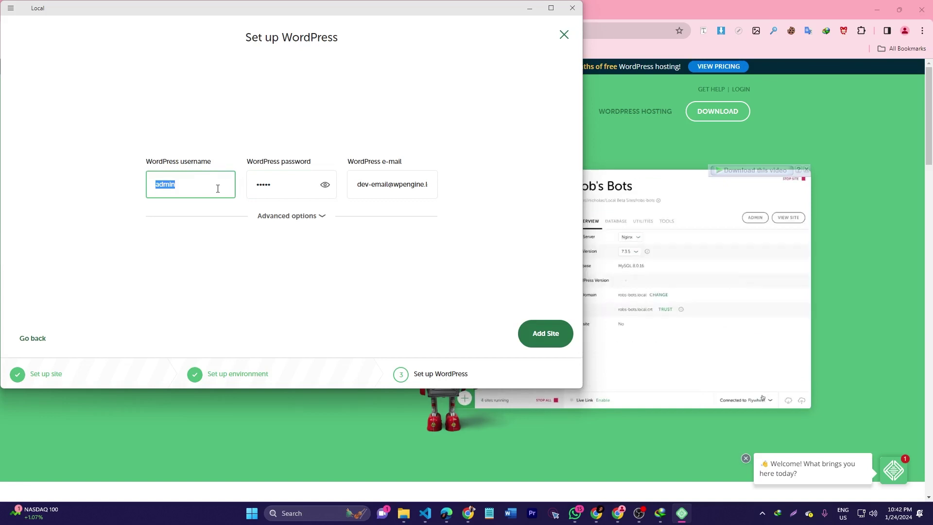
# Keep the site a single non-multisite install in advanced options
pyautogui.click(306, 216)
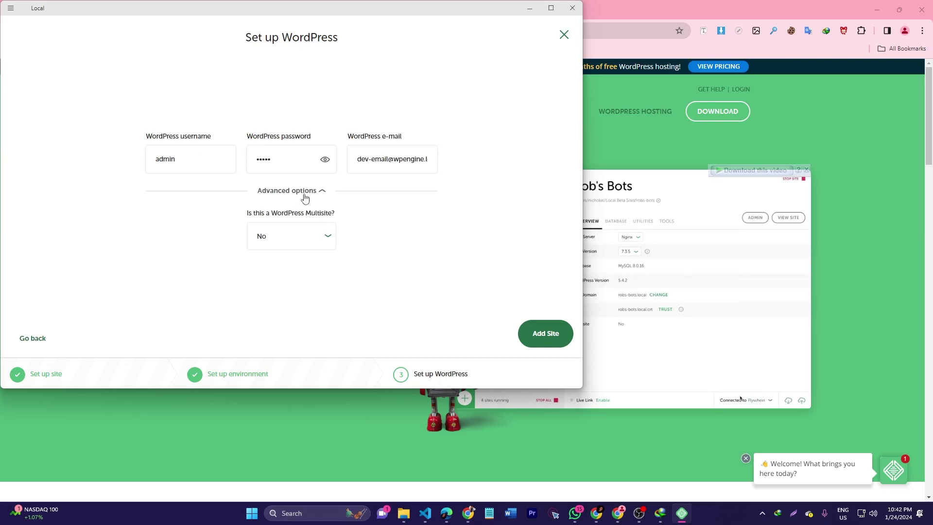
pyautogui.click(306, 237)
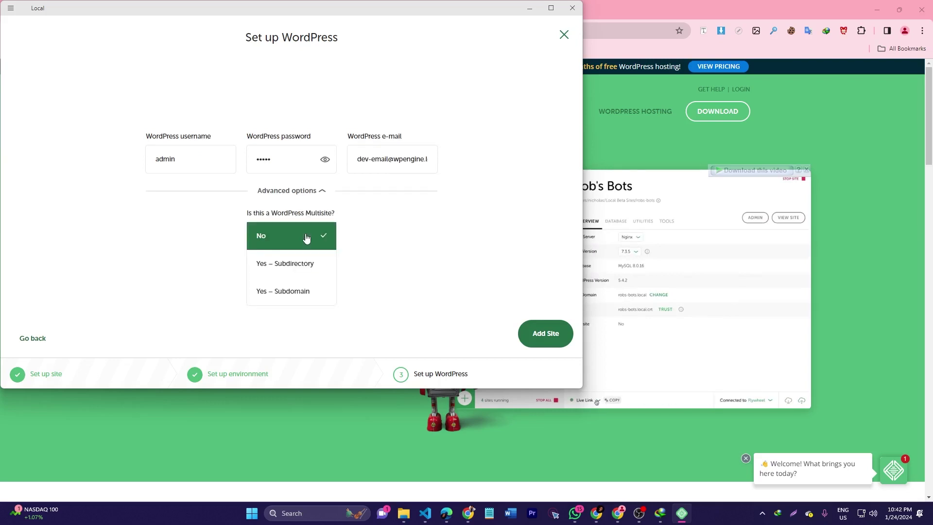
pyautogui.click(179, 237)
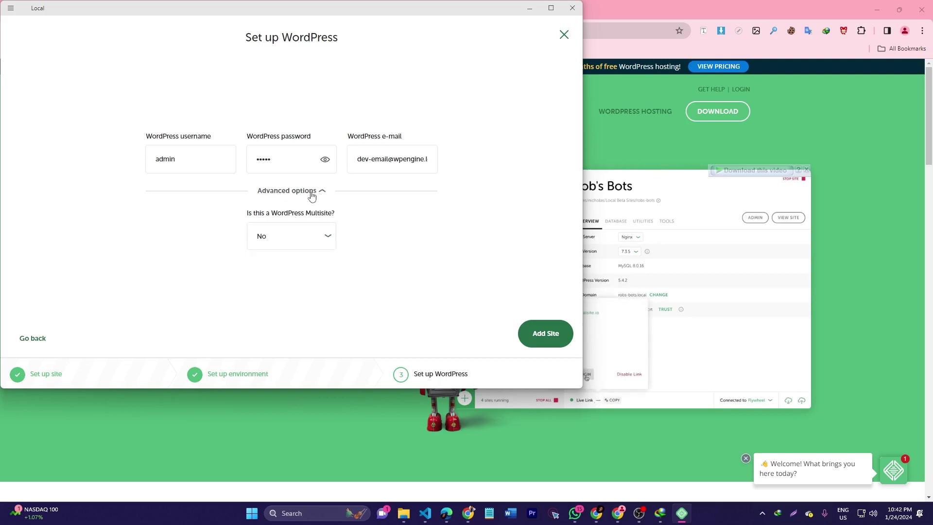
pyautogui.click(311, 193)
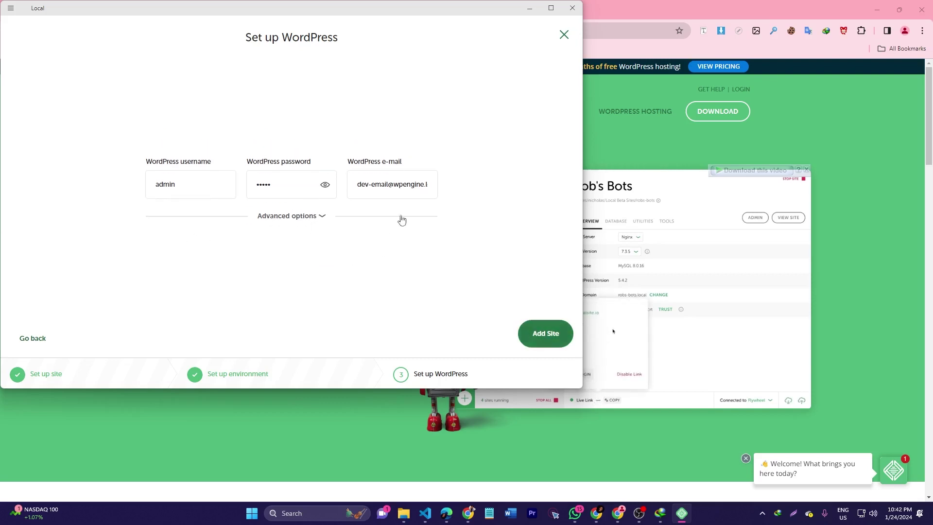
# Keep the default e-mail and add the w3army site
pyautogui.tripleClick(397, 184)
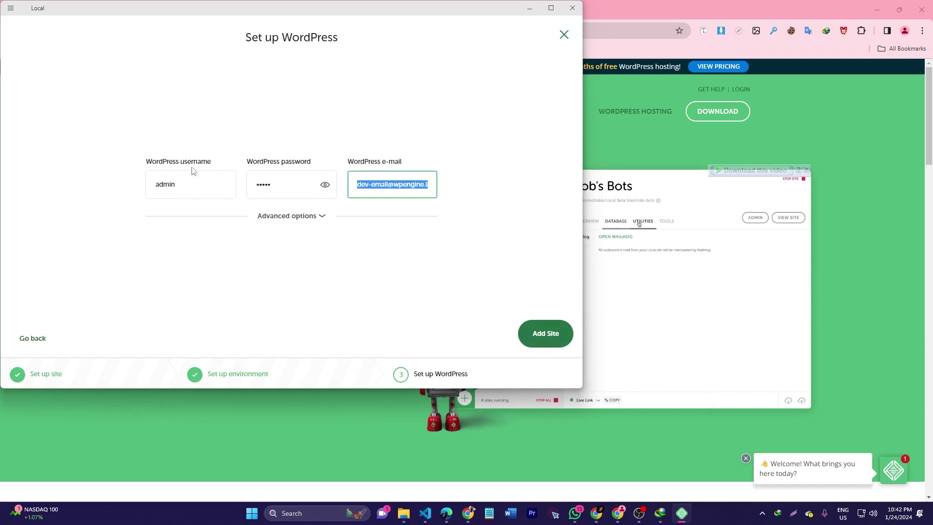
pyautogui.click(554, 338)
pyautogui.click(554, 339)
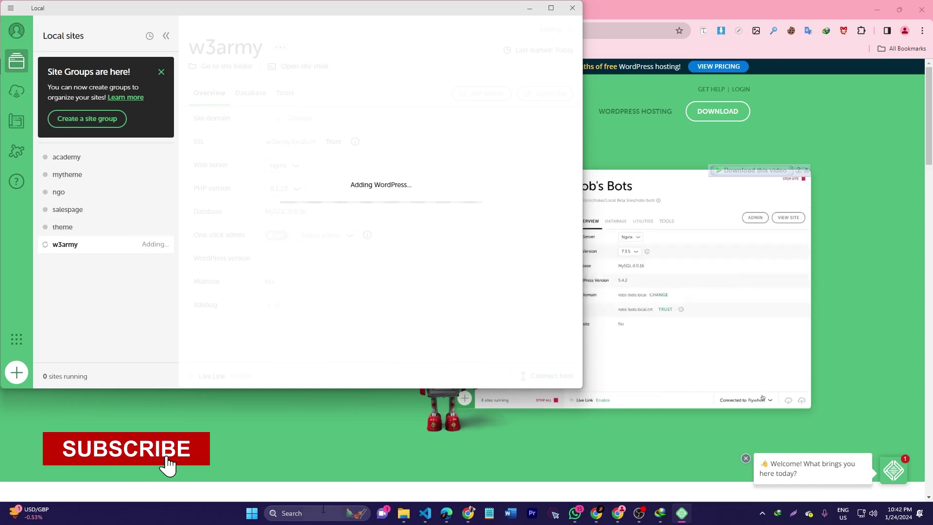
pyautogui.click(324, 511)
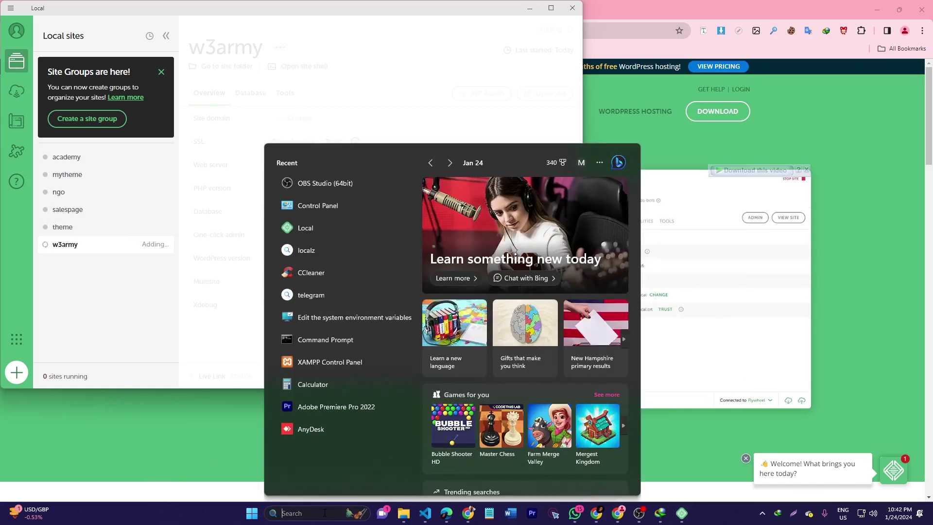
# Dismiss a 'cmd' search and maximize the Local window
pyautogui.write('cmd')
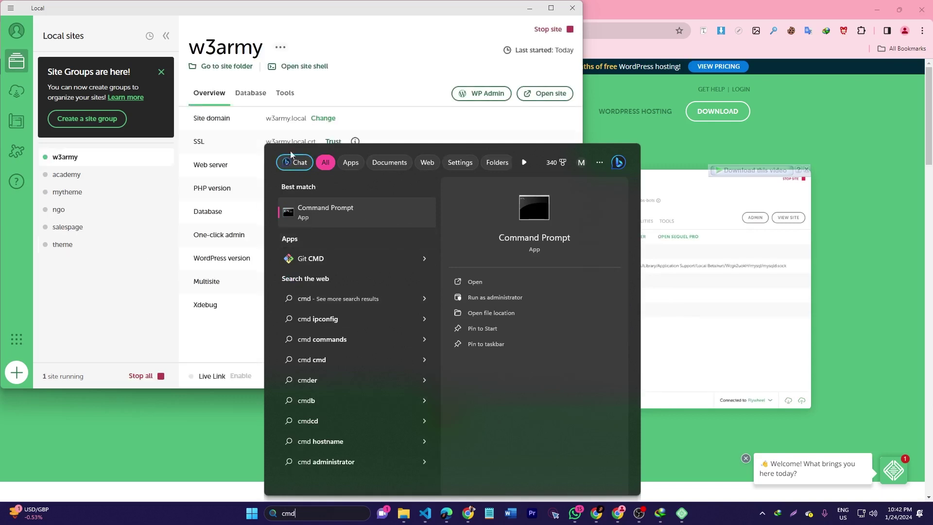
pyautogui.click(165, 224)
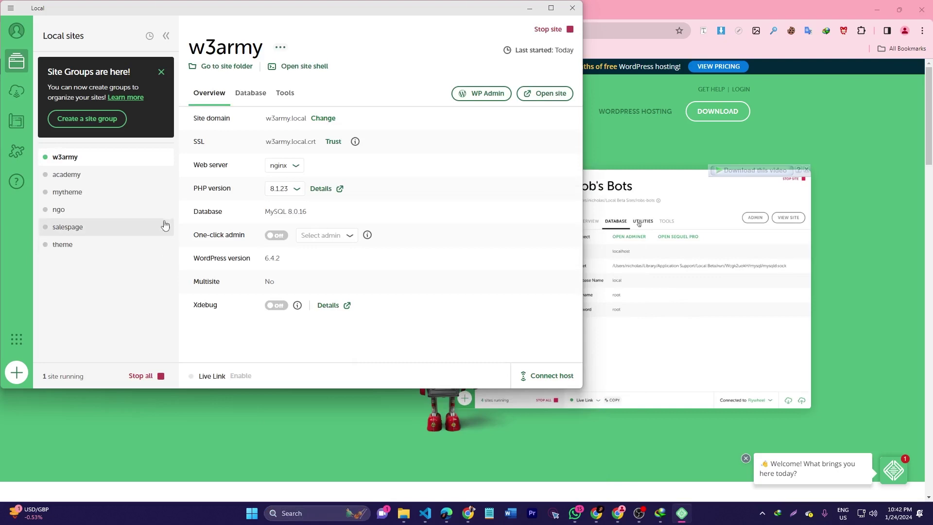
pyautogui.click(549, 9)
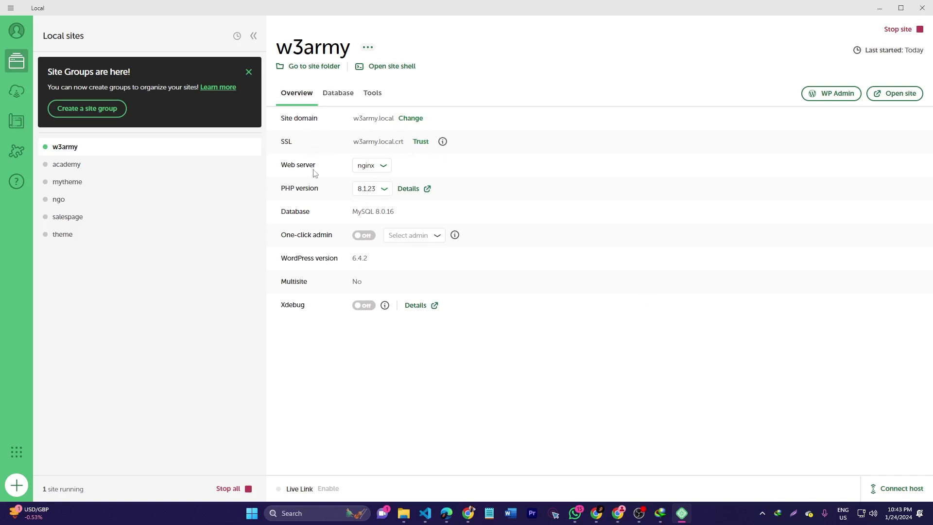
# Confirm nginx and PHP 8.1.23, then open the w3army database in Adminer
pyautogui.click(373, 166)
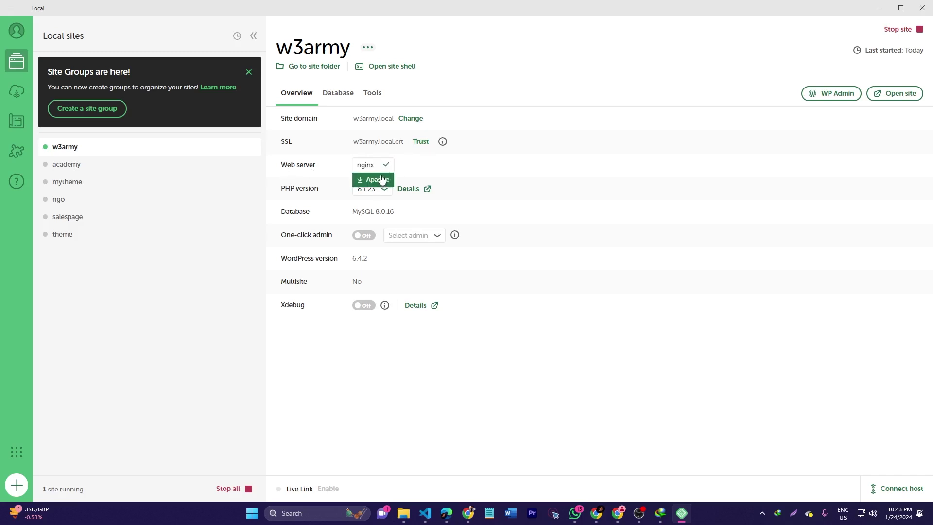
pyautogui.click(323, 346)
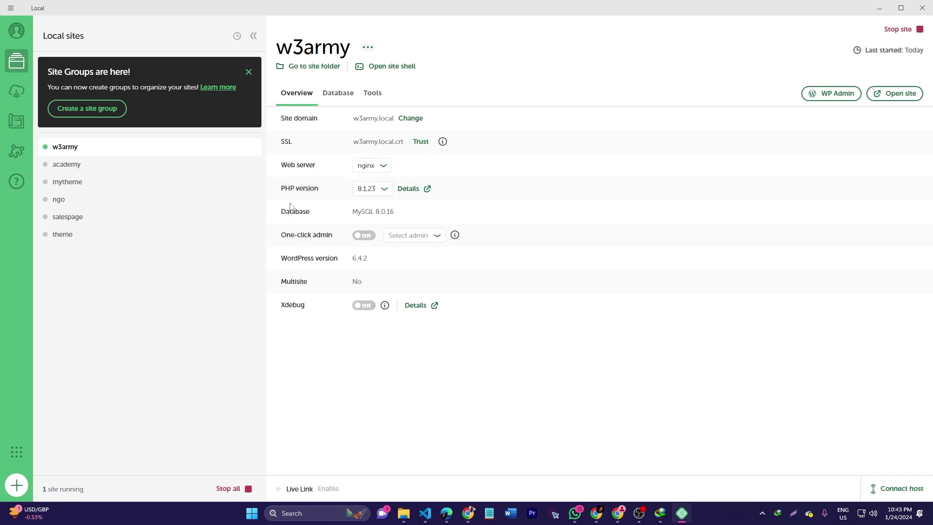
pyautogui.click(365, 191)
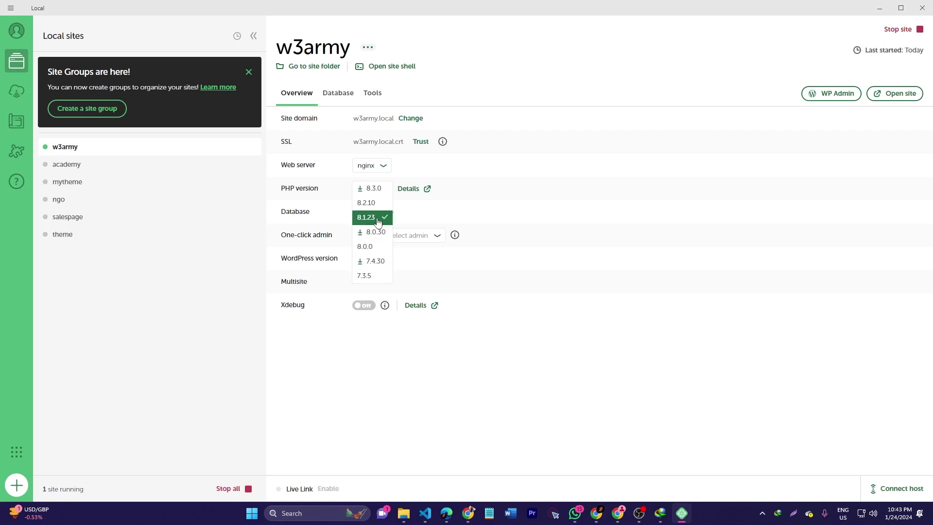
pyautogui.click(471, 370)
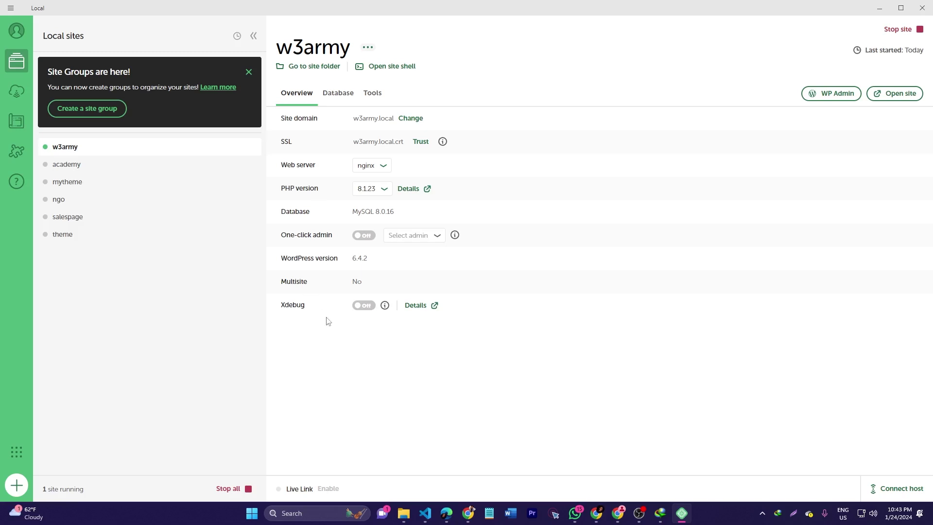
pyautogui.click(331, 99)
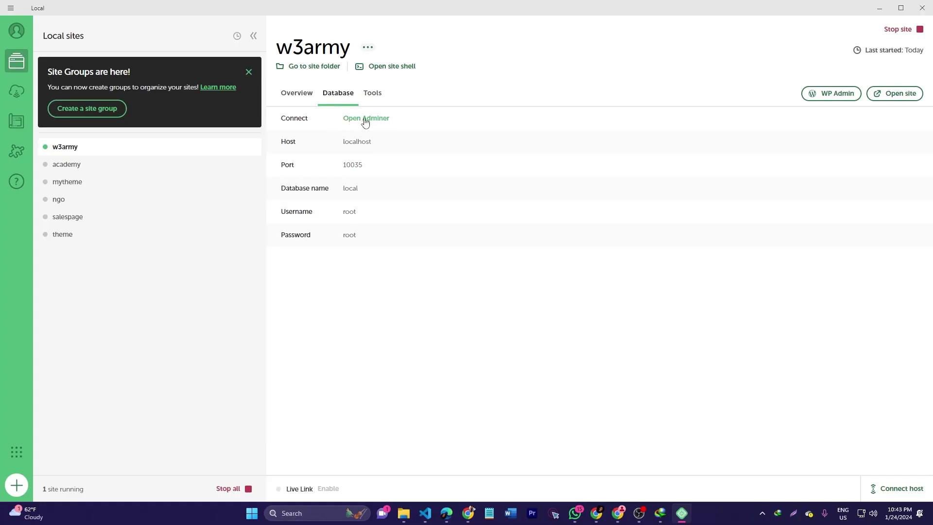
pyautogui.click(377, 118)
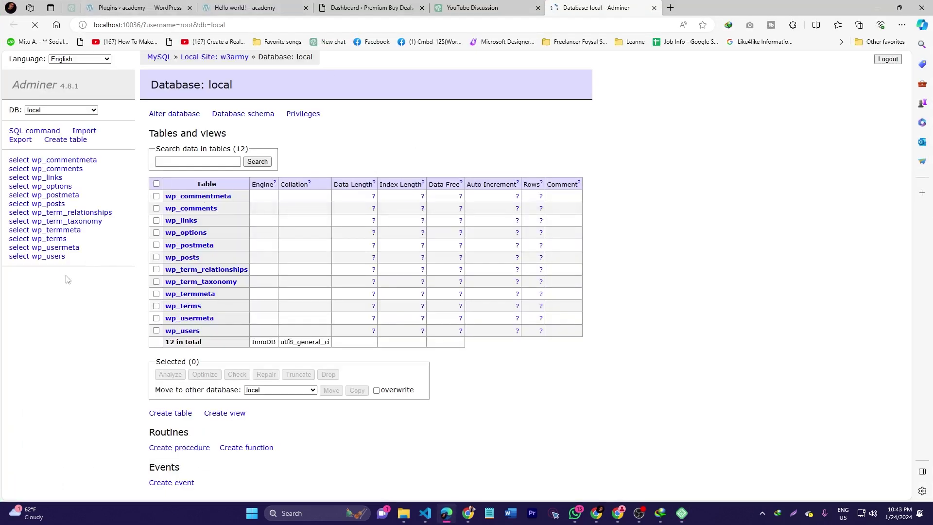
# Look over the w3army database's 12 tables, then close Adminer and switch back to Local
pyautogui.hotkey('ctrl', 'a')
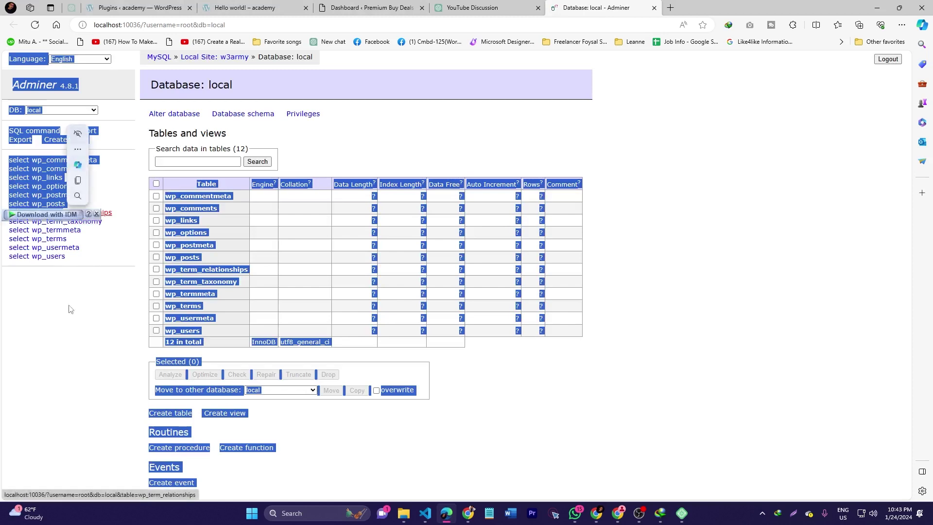
pyautogui.click(70, 309)
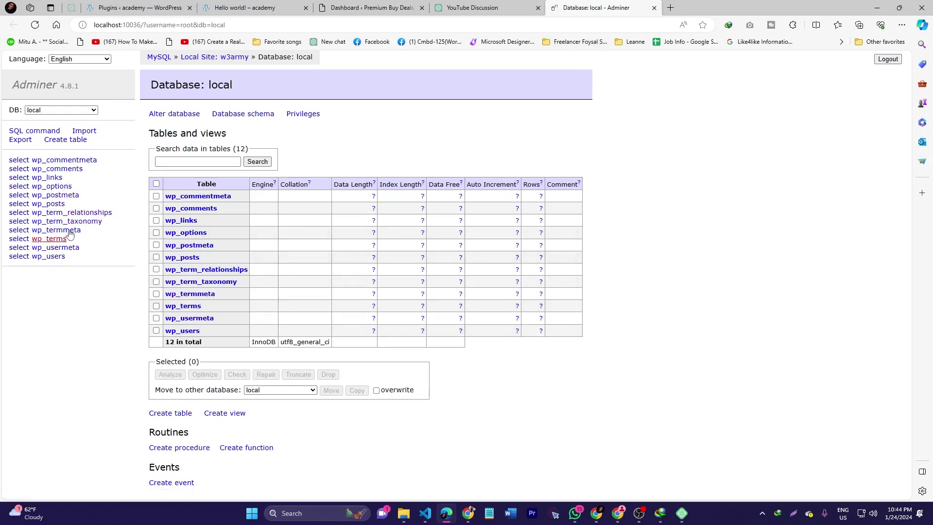
pyautogui.middleClick(626, 5)
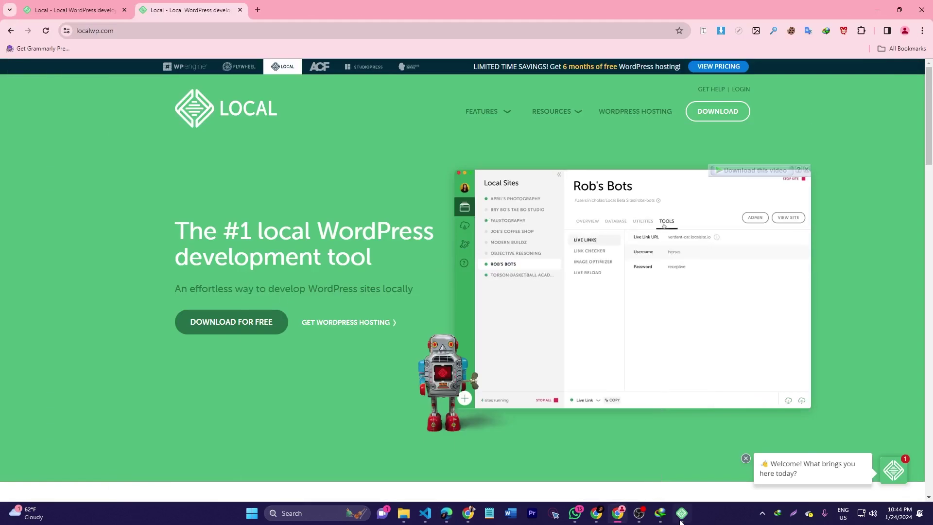
pyautogui.click(681, 520)
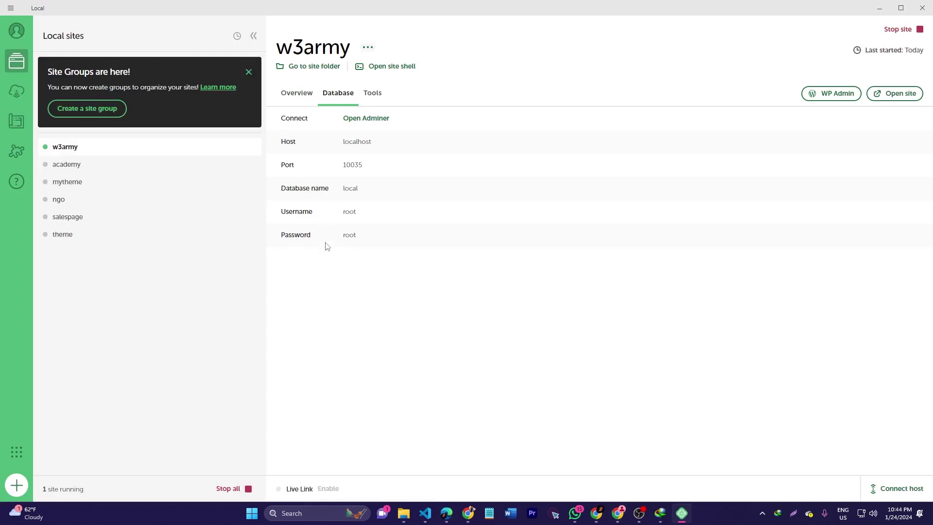
# Check the w3army Live Links, MailHog and database details, then open the site in the browser
pyautogui.click(374, 94)
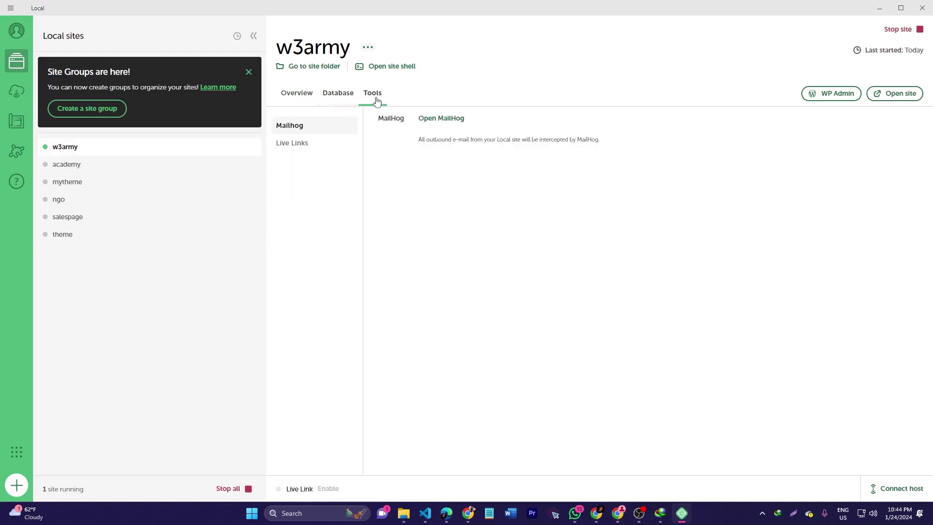
pyautogui.click(297, 145)
pyautogui.click(300, 125)
pyautogui.click(330, 94)
pyautogui.click(376, 96)
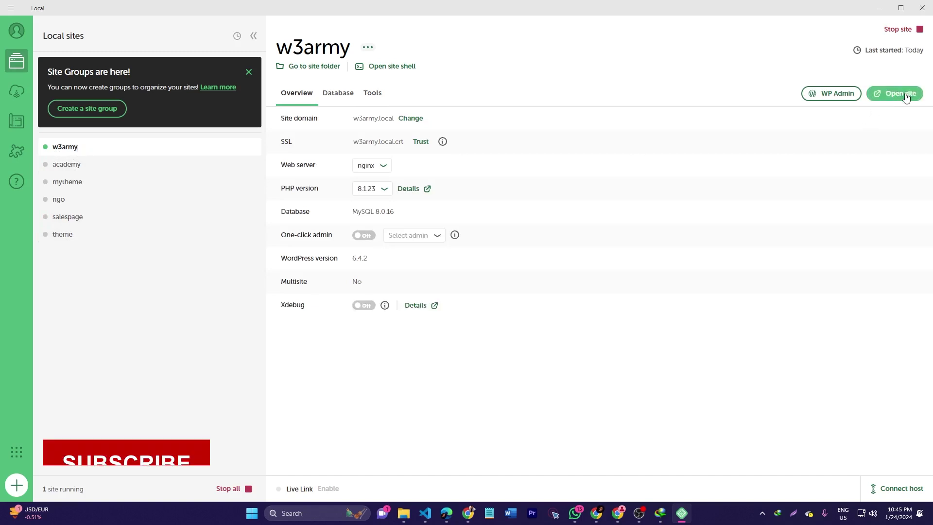
pyautogui.click(903, 96)
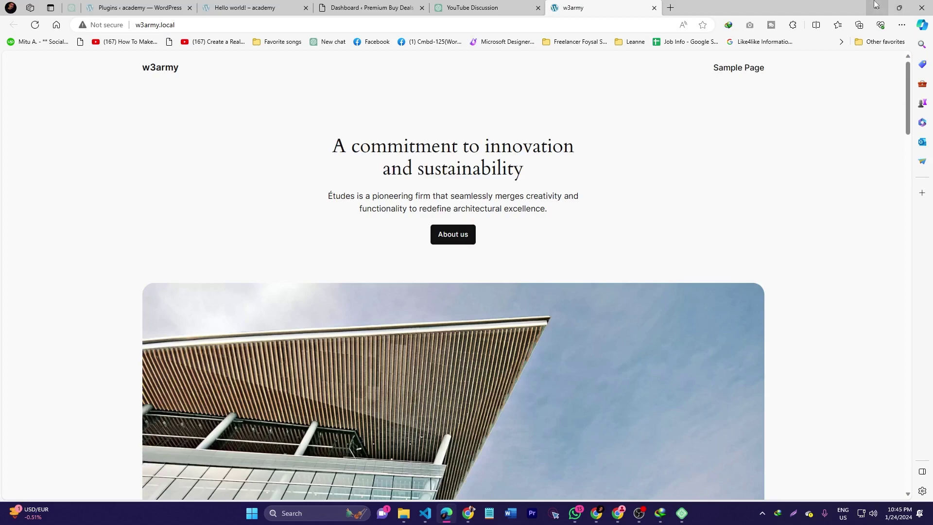
# Log into the w3army WP Admin as user admin with the account password
pyautogui.click(875, 6)
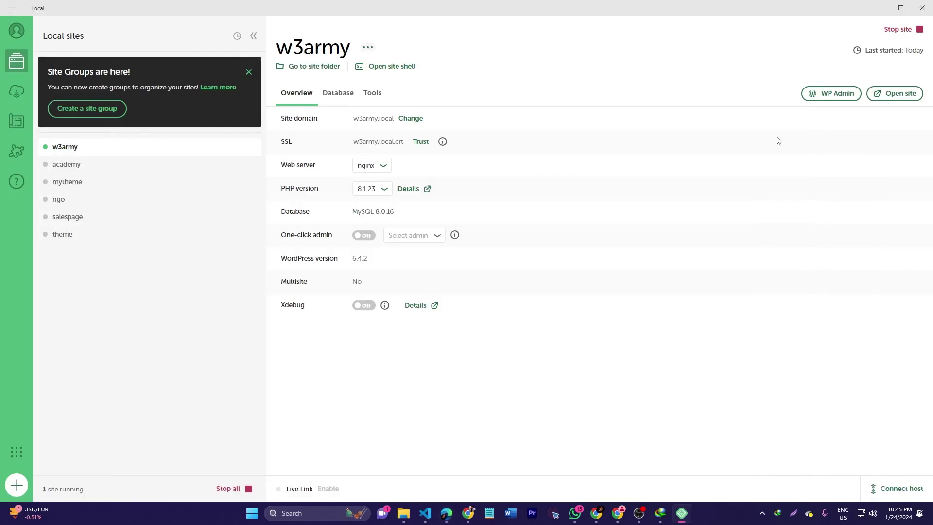
pyautogui.click(832, 96)
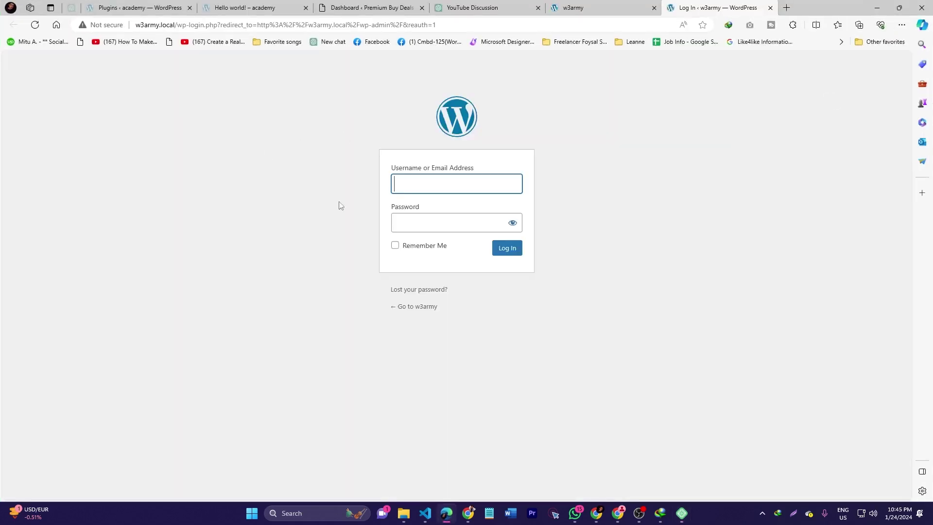
pyautogui.click(460, 184)
pyautogui.write('ad')
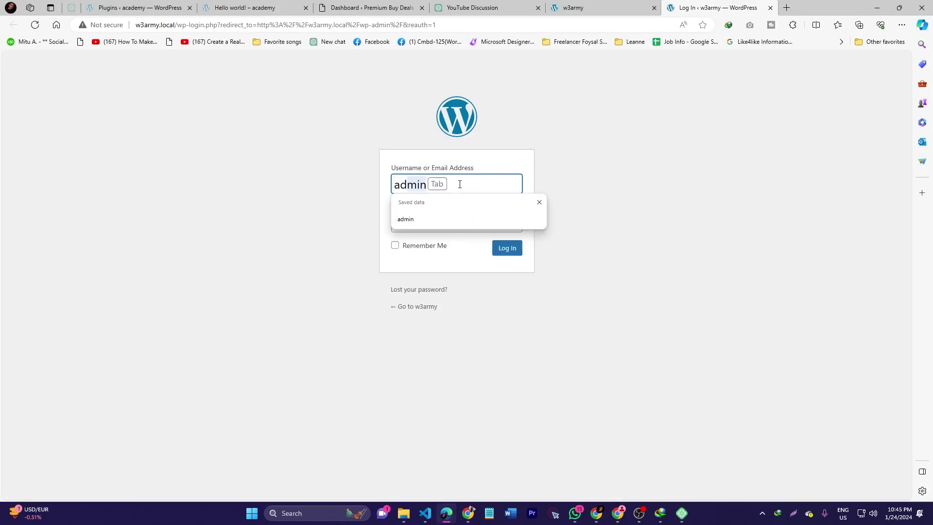
pyautogui.write('min')
pyautogui.press('Tab')
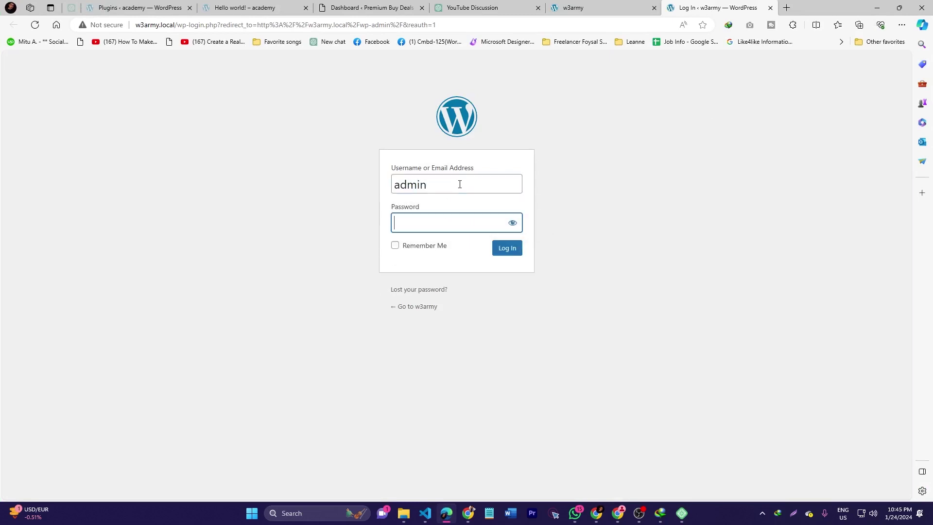
pyautogui.write('12345')
pyautogui.press('Return')
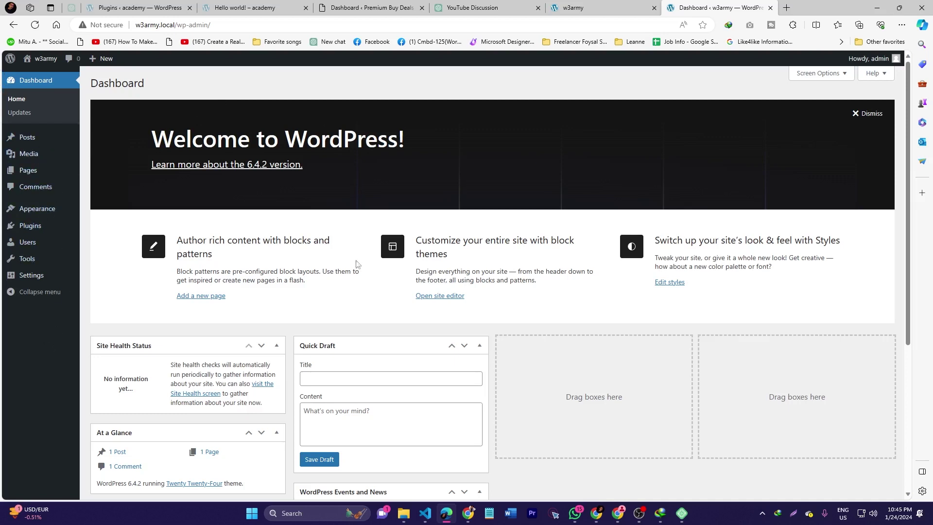
pyautogui.moveTo(30, 142)
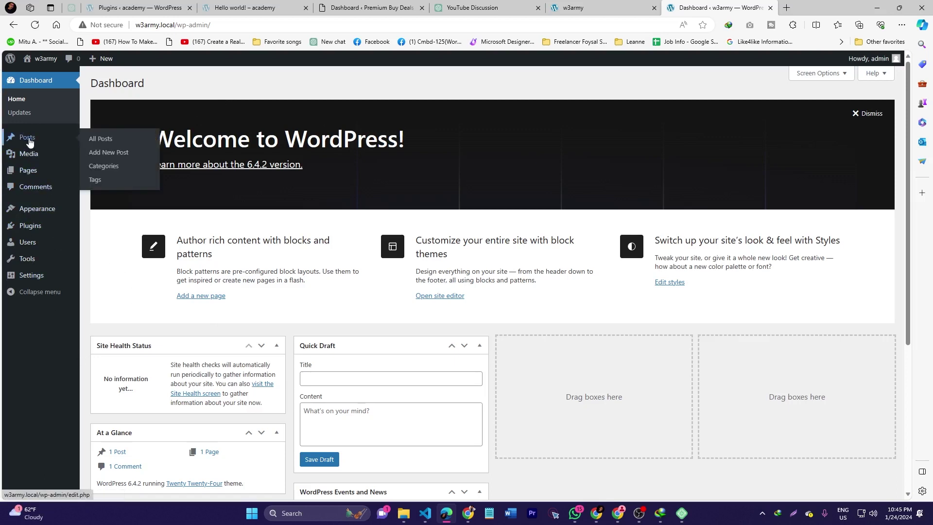
pyautogui.moveTo(25, 177)
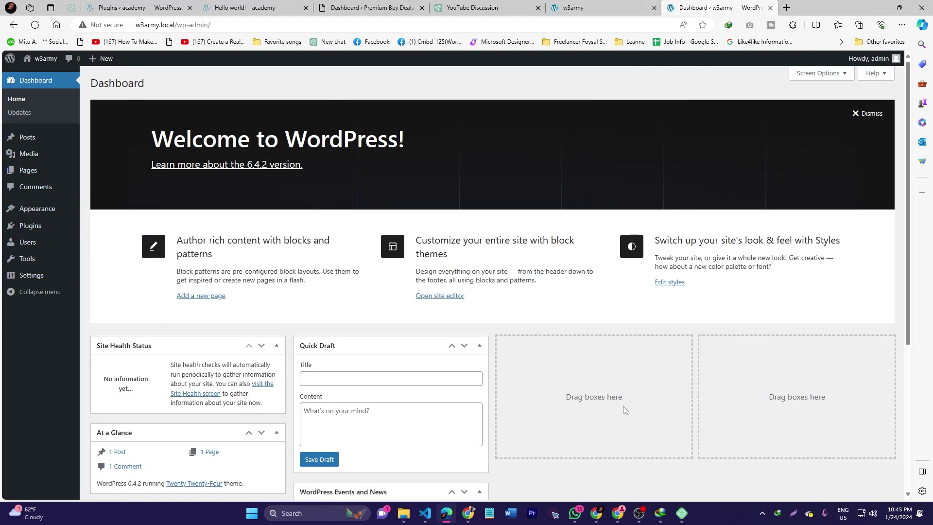
# Switch back to Local and cancel the Create a site screen, leaving the w3army overview showing
pyautogui.click(682, 514)
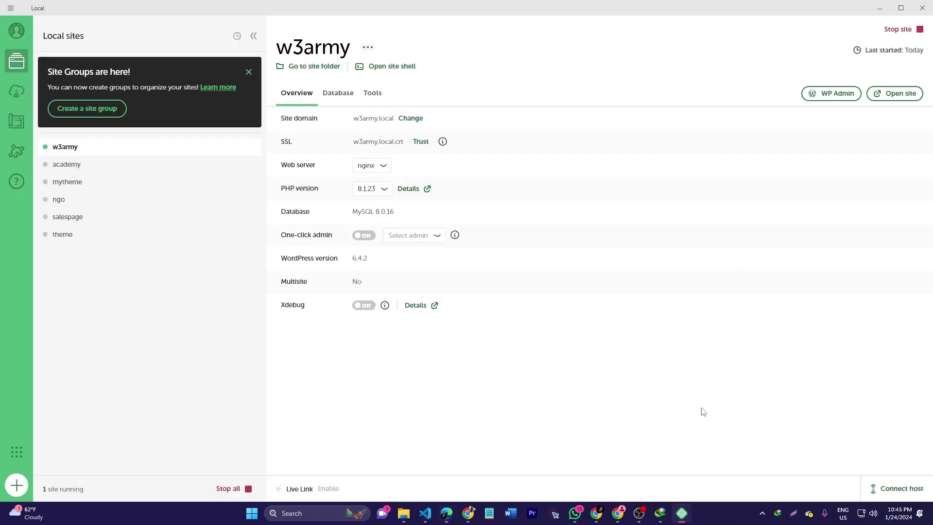
pyautogui.click(17, 492)
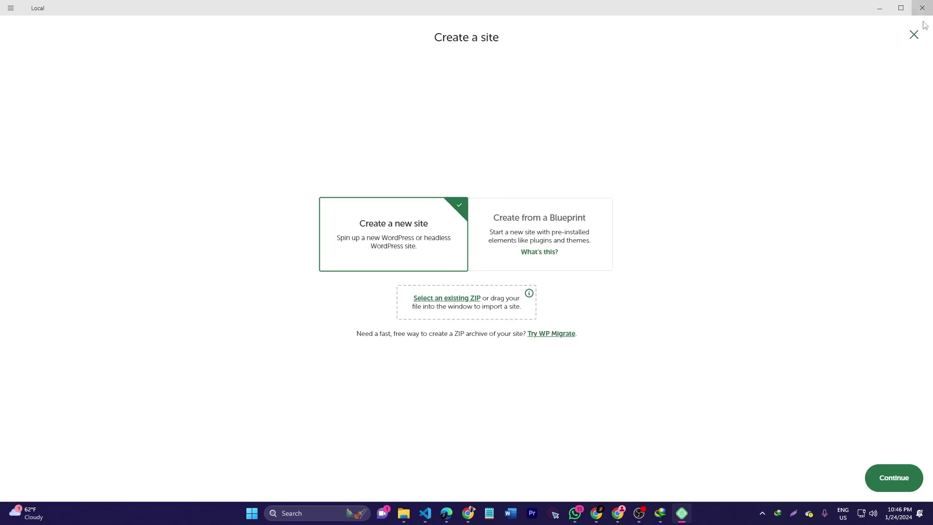
pyautogui.click(914, 35)
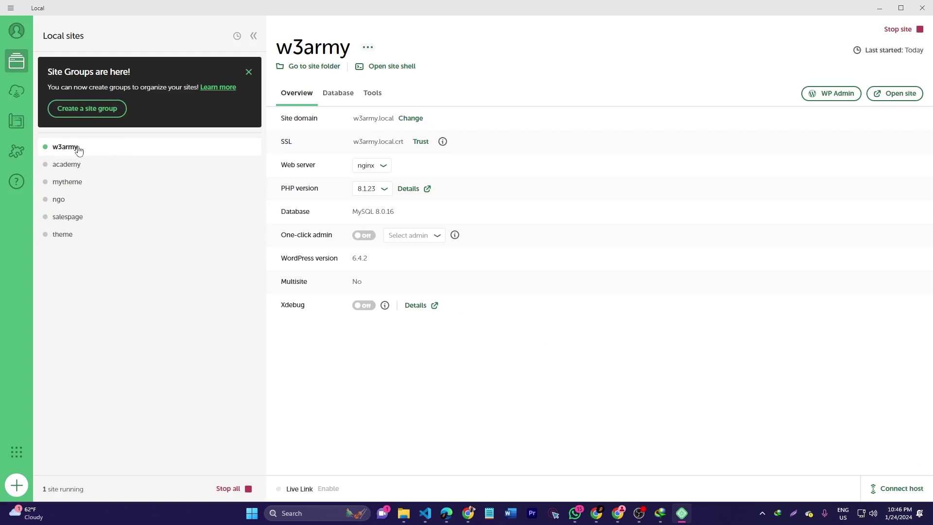
# From the w3army site's context menu, save Blueprint 'w3army' and dismiss the 'Blueprint created!' banner
pyautogui.rightClick(78, 147)
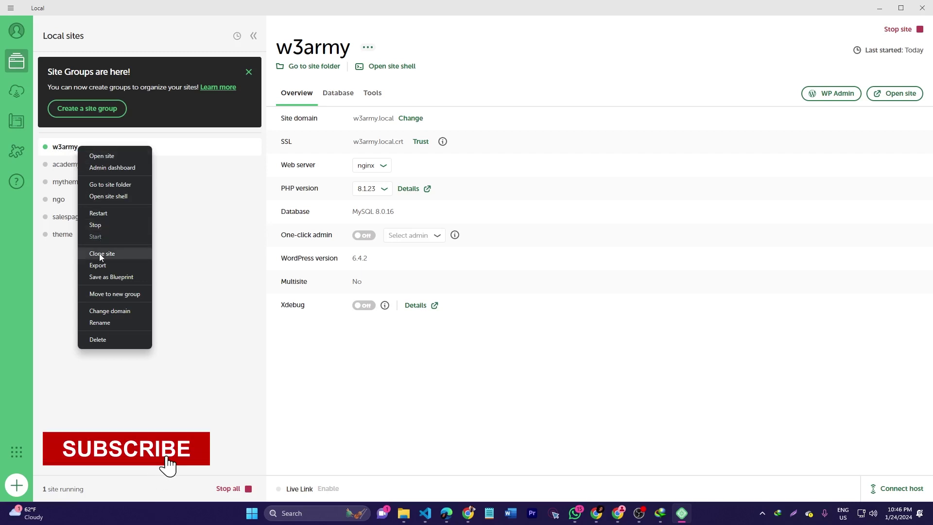
pyautogui.click(114, 280)
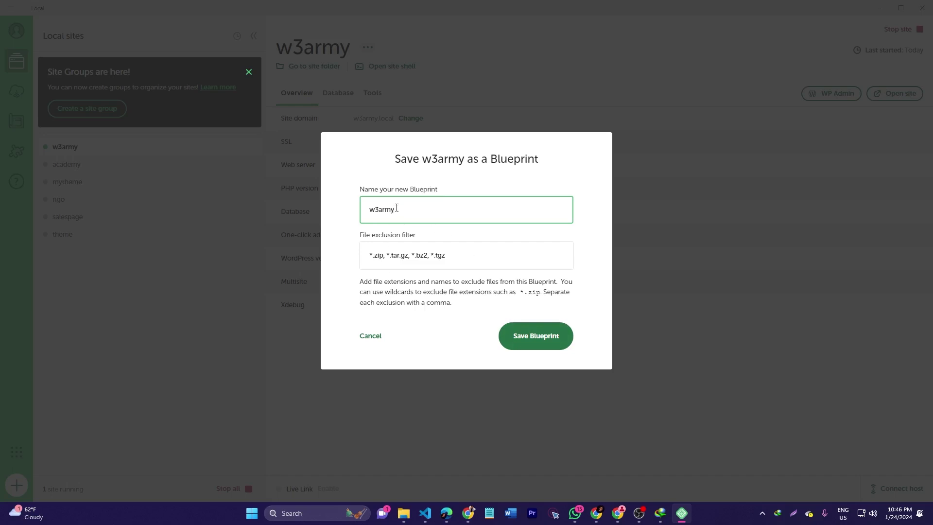
pyautogui.click(537, 346)
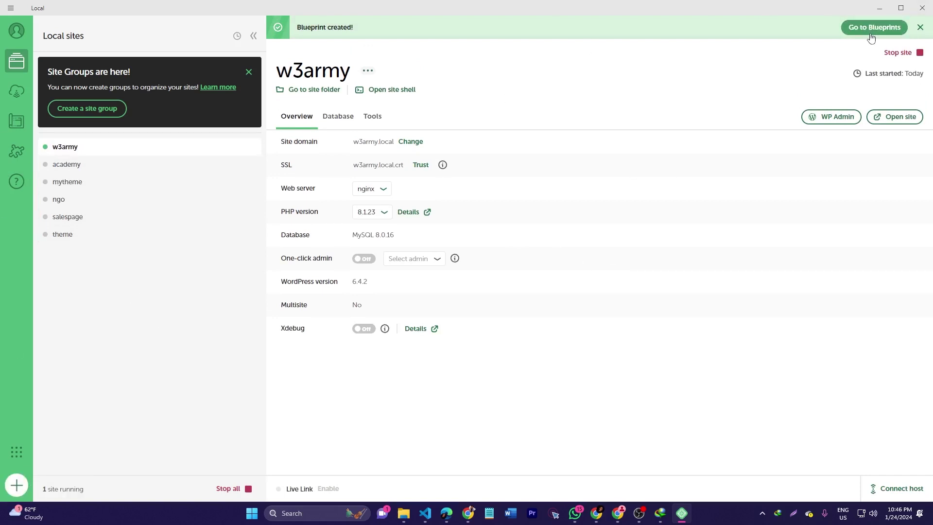
pyautogui.click(920, 27)
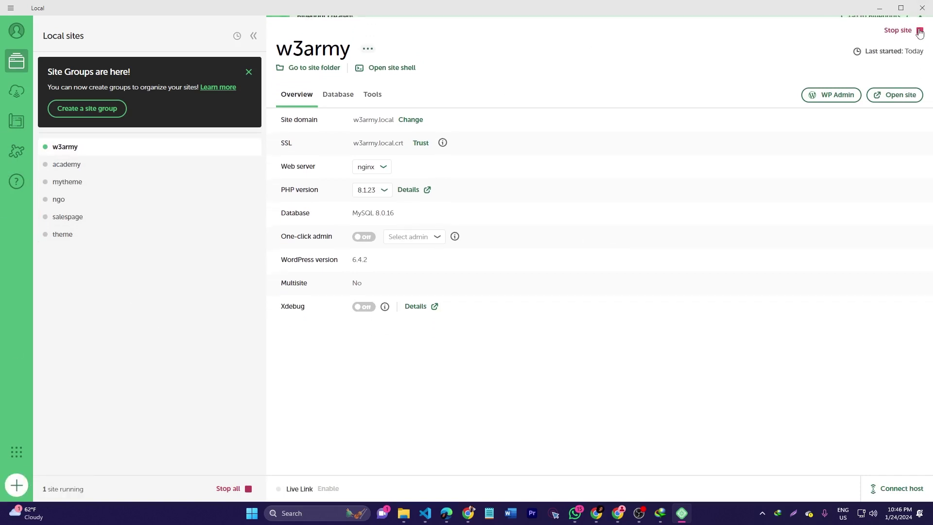
pyautogui.click(17, 486)
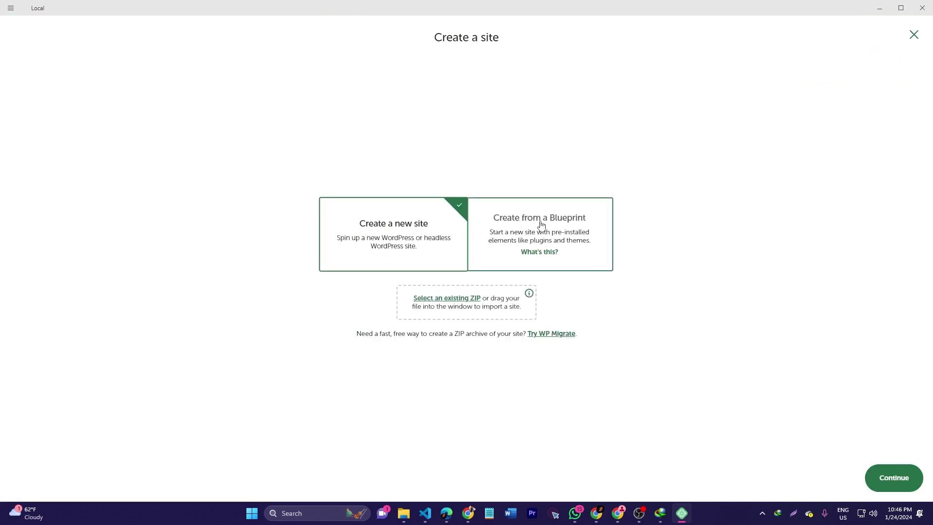
pyautogui.click(567, 231)
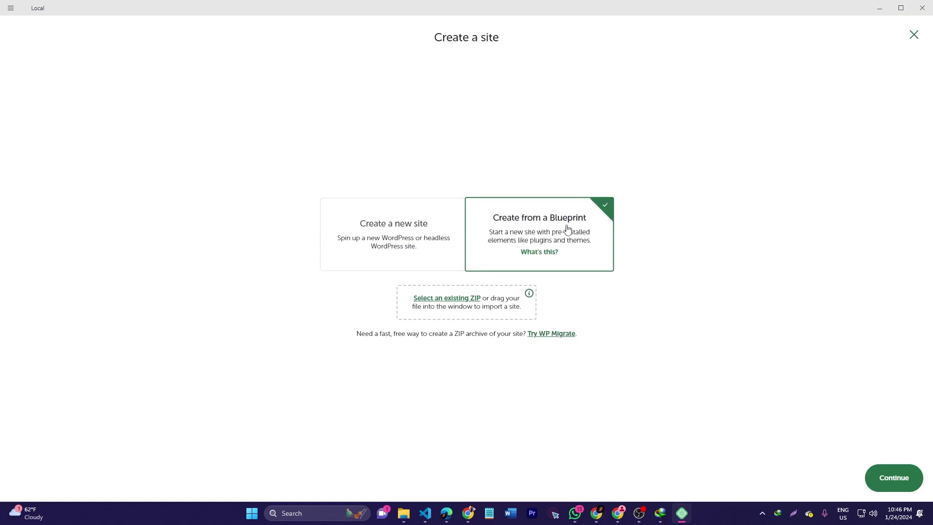
pyautogui.click(891, 481)
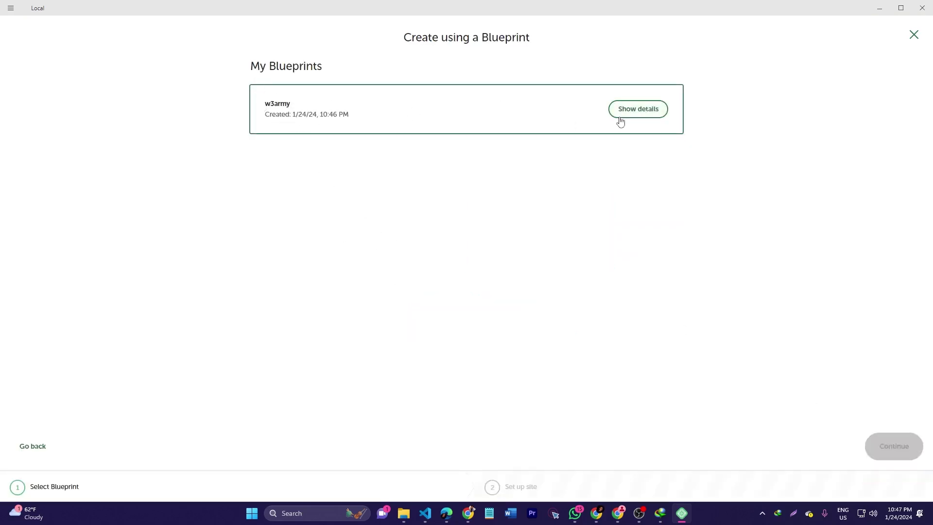
pyautogui.click(655, 114)
pyautogui.click(593, 140)
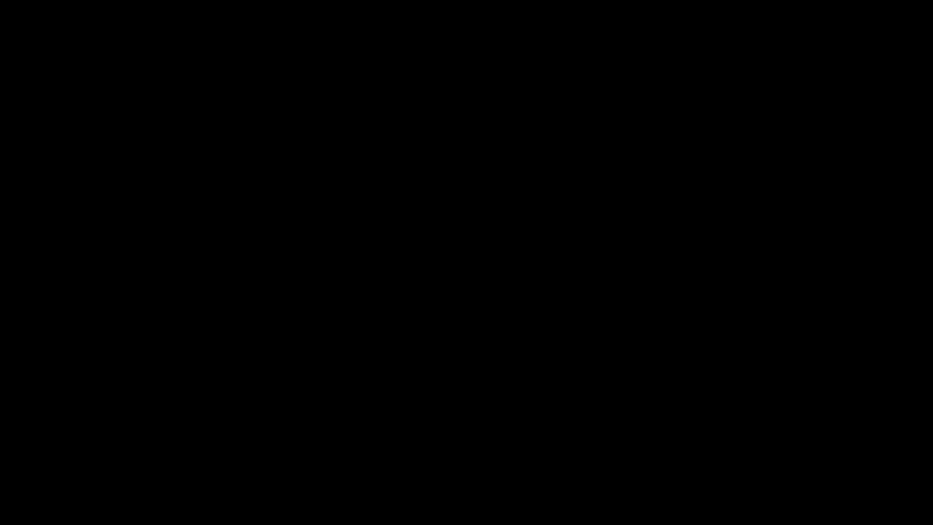
pyautogui.click(487, 117)
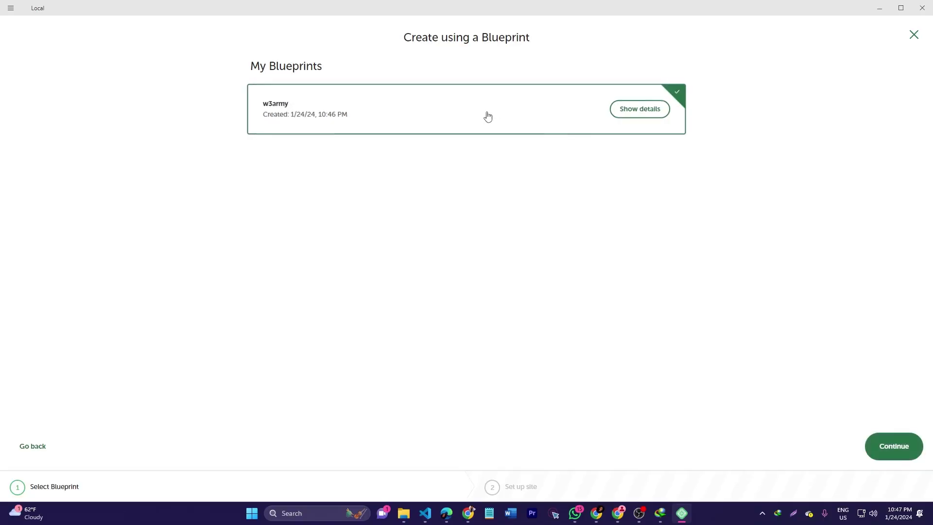
pyautogui.click(894, 446)
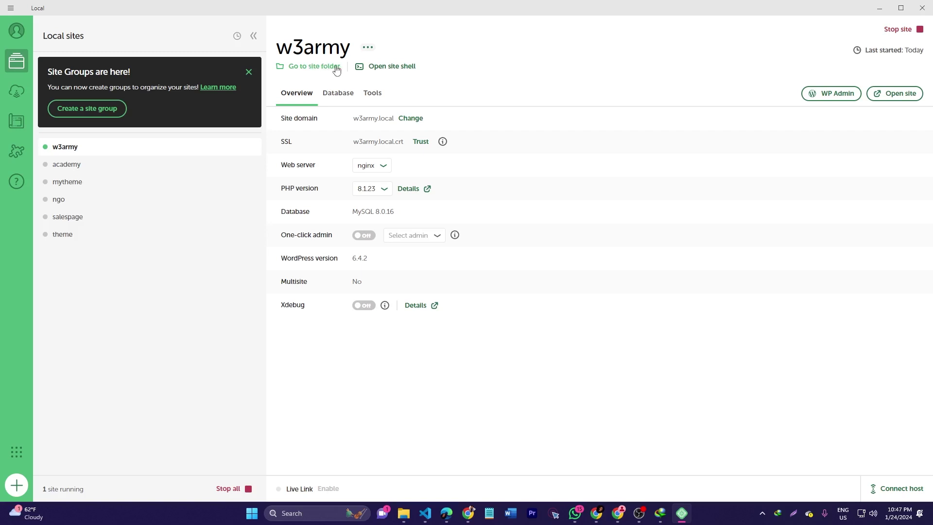
# Bring an Explorer window forward, view Local Disk (C:), then minimize it to reveal Local
pyautogui.moveTo(407, 519)
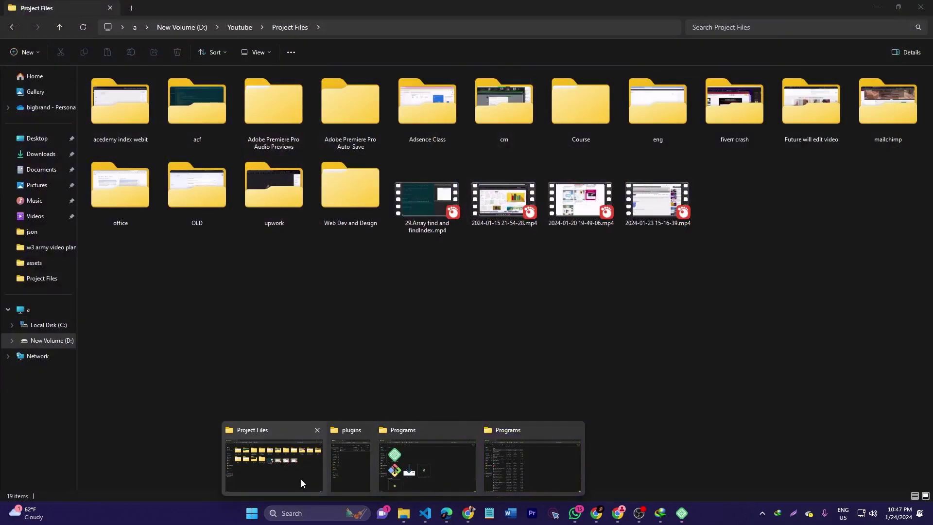
pyautogui.click(301, 479)
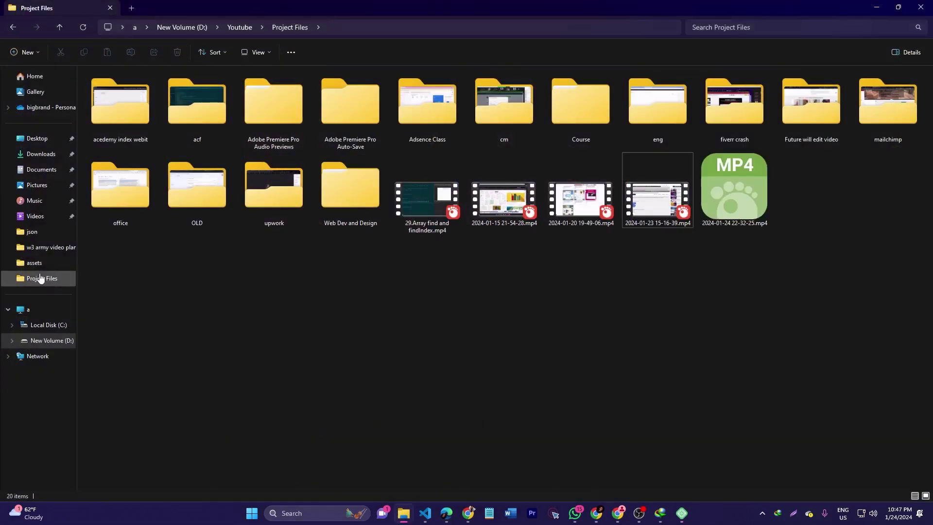
pyautogui.click(44, 326)
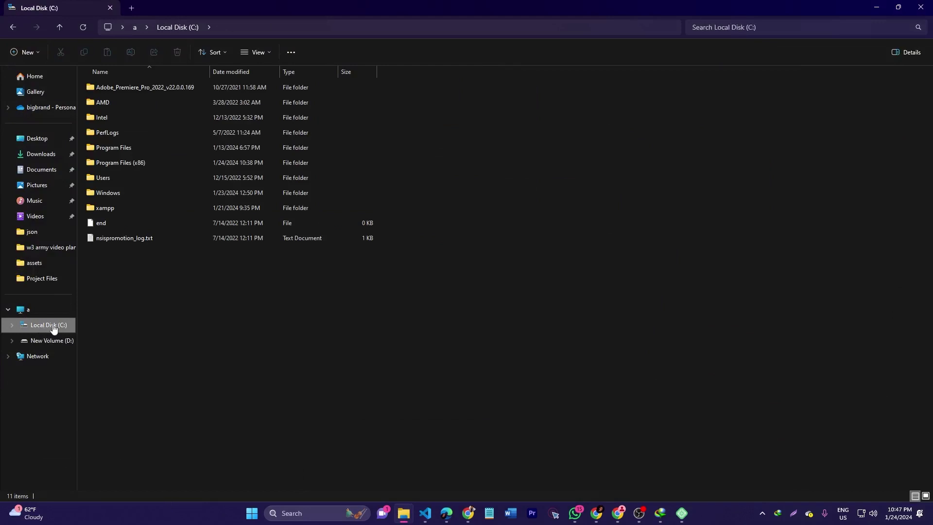
pyautogui.click(876, 6)
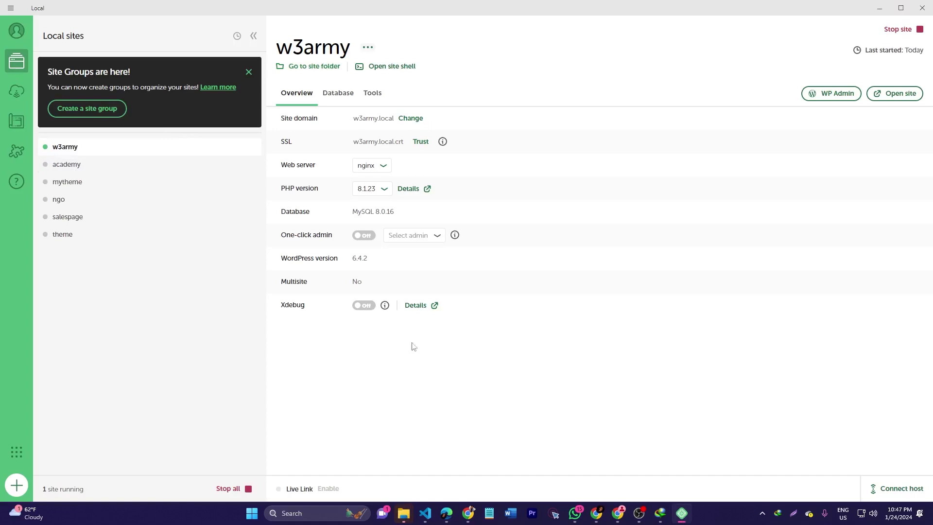
# Close the w3army, both Programs, plugins and Local Disk (C:) Explorer windows from the taskbar previews
pyautogui.moveTo(404, 513)
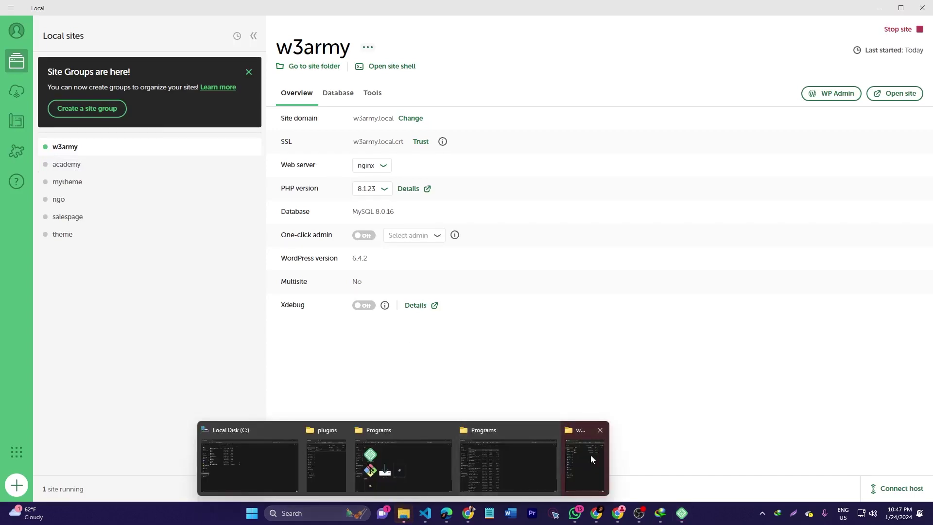
pyautogui.moveTo(590, 455)
pyautogui.click(600, 430)
pyautogui.click(577, 430)
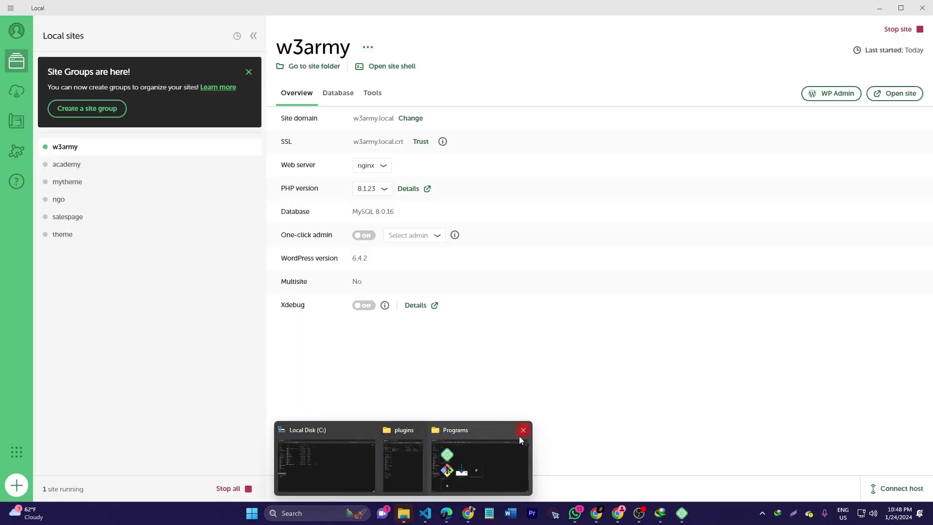
pyautogui.click(524, 431)
pyautogui.click(472, 430)
pyautogui.click(446, 430)
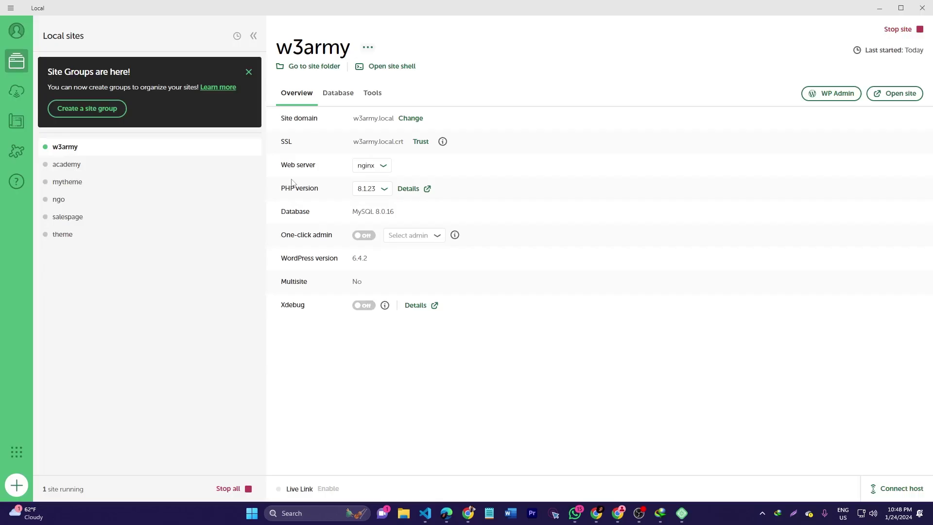
# Open the w3army site folder in a maximized Explorer and go into app, then public
pyautogui.click(310, 72)
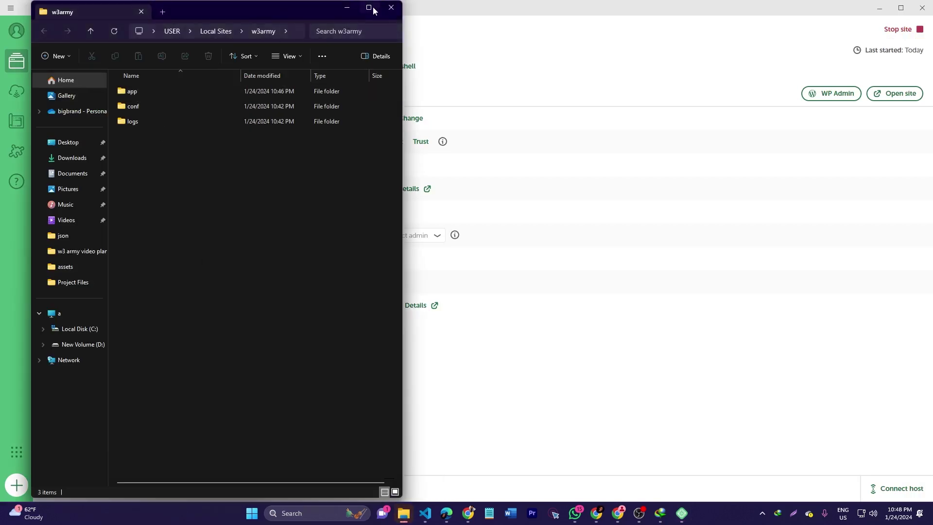
pyautogui.click(369, 8)
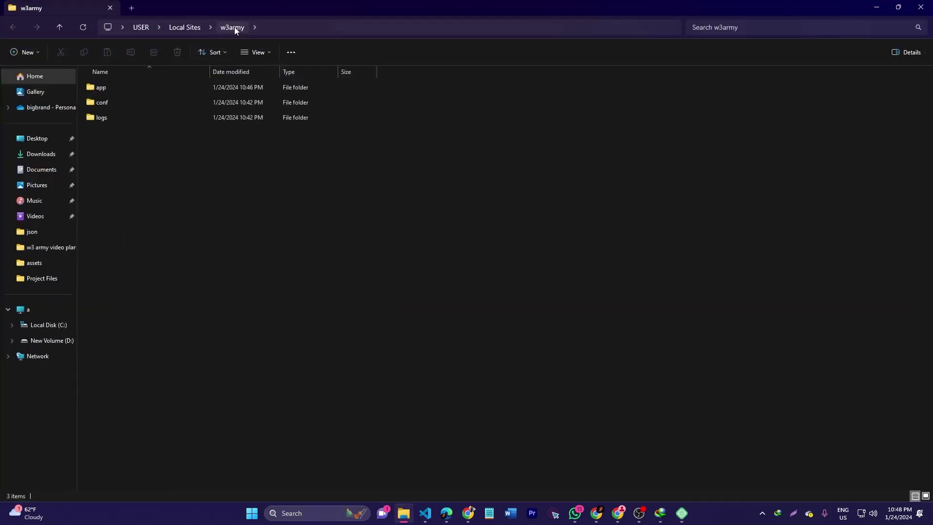
pyautogui.doubleClick(106, 89)
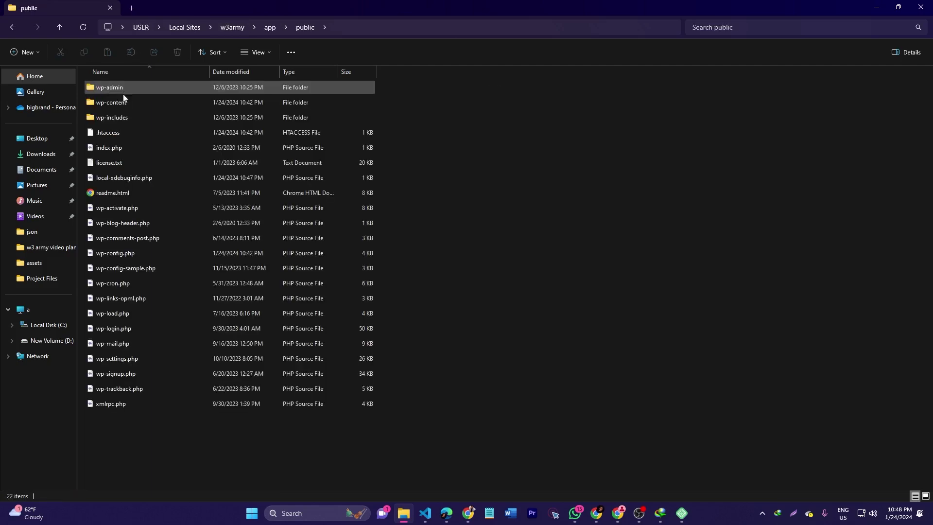
pyautogui.moveTo(119, 444); pyautogui.dragTo(137, 451)
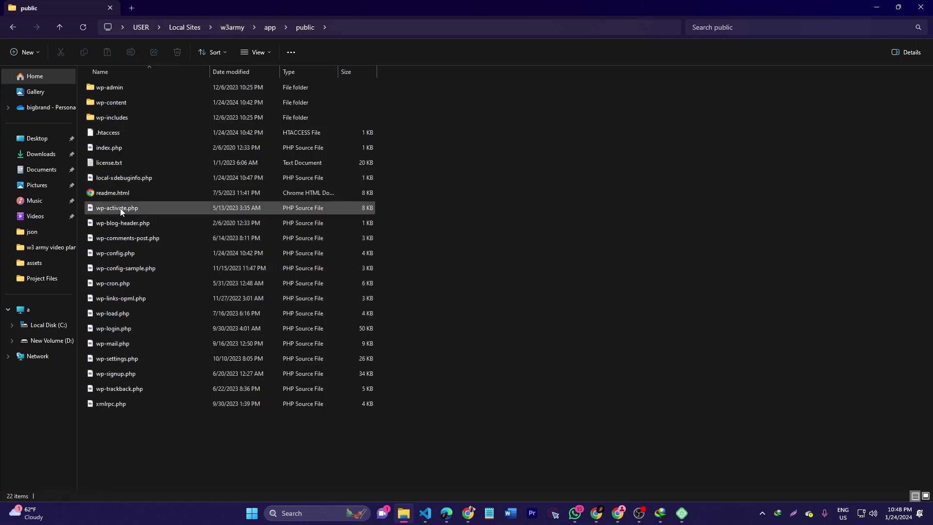
# Visit wp-content's plugins folder, then open themes and select its four entries
pyautogui.doubleClick(127, 104)
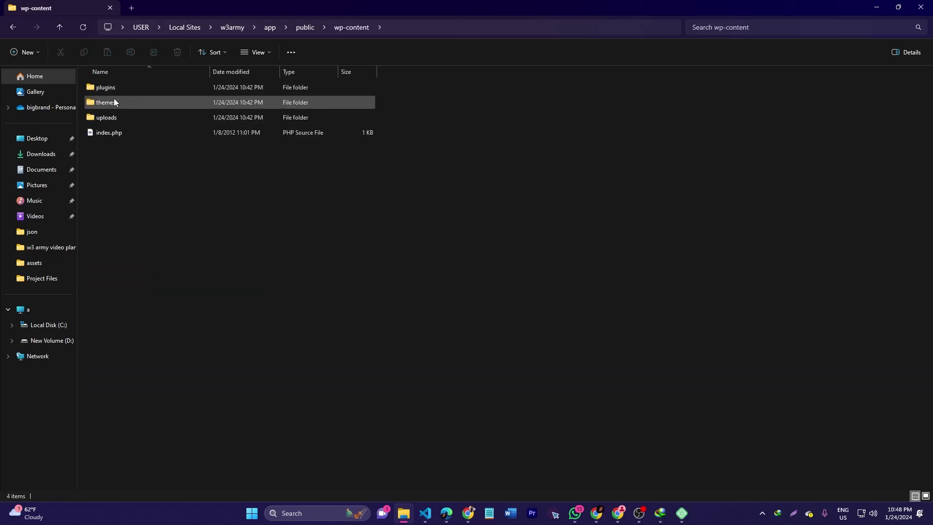
pyautogui.click(116, 89)
pyautogui.doubleClick(115, 90)
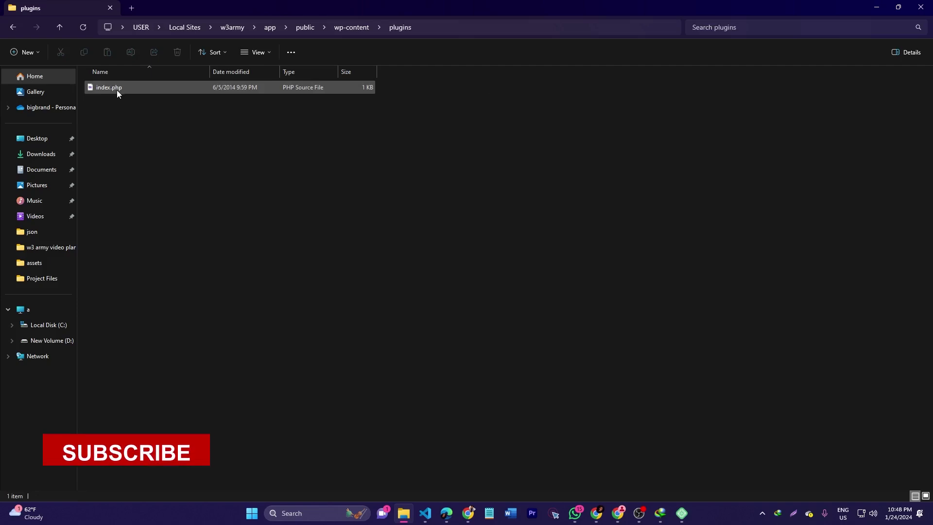
pyautogui.click(59, 27)
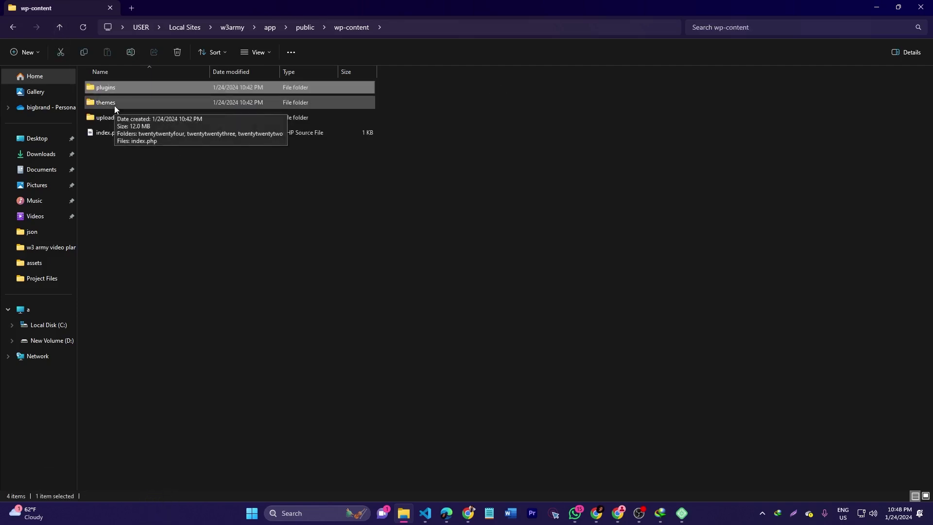
pyautogui.doubleClick(114, 106)
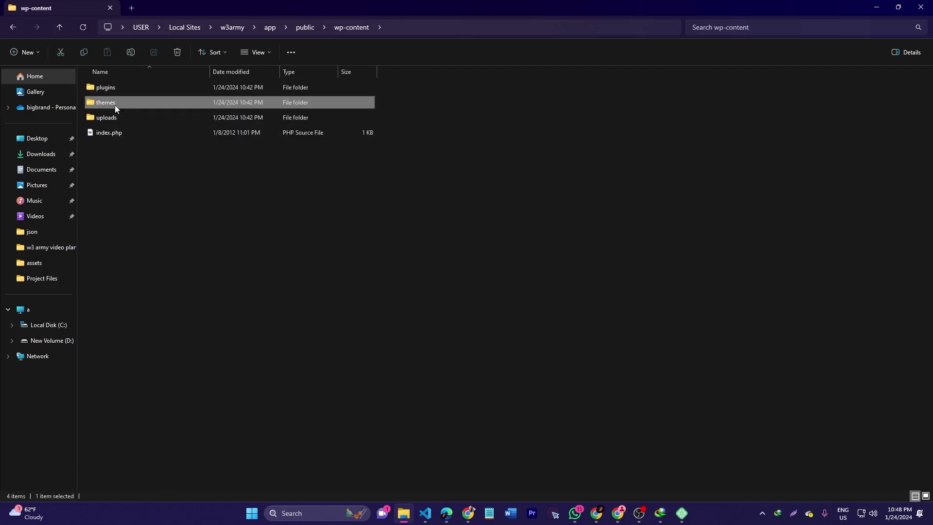
pyautogui.moveTo(132, 164); pyautogui.dragTo(128, 88)
pyautogui.click(130, 169)
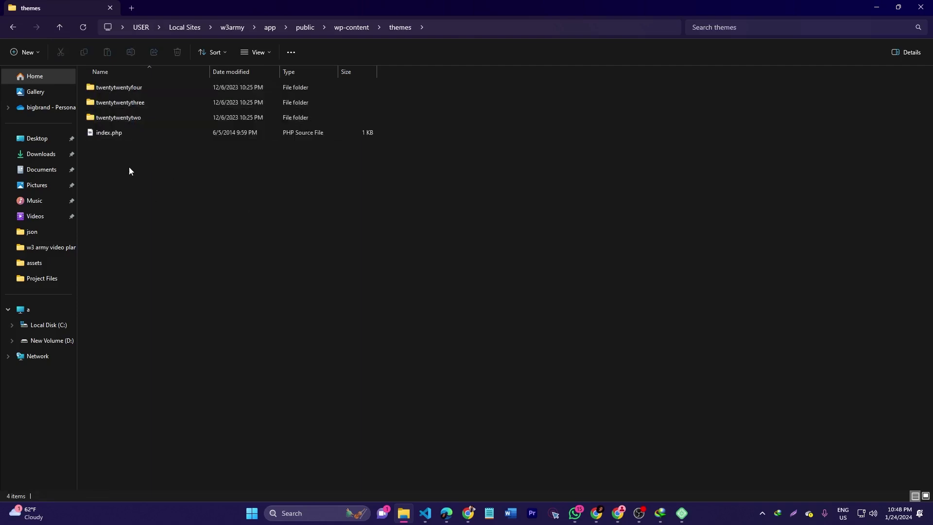
pyautogui.moveTo(129, 167); pyautogui.dragTo(124, 83)
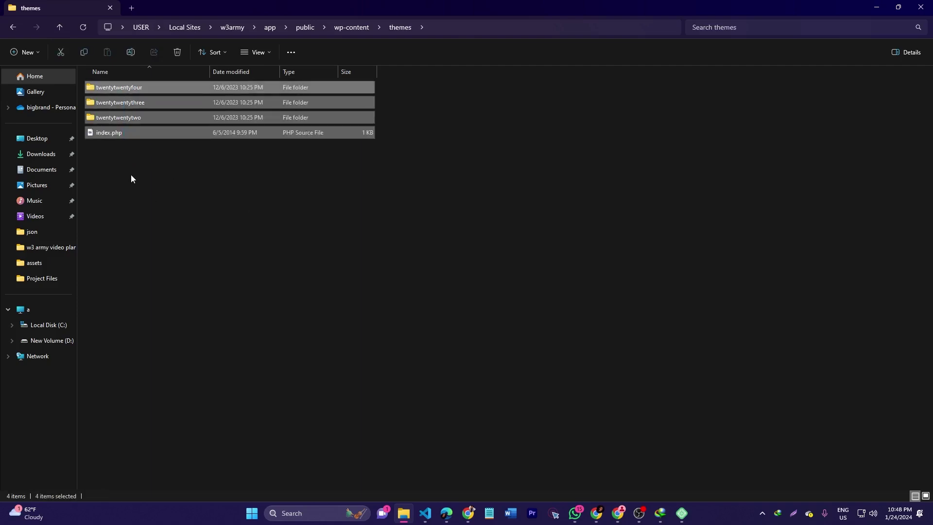
pyautogui.click(130, 177)
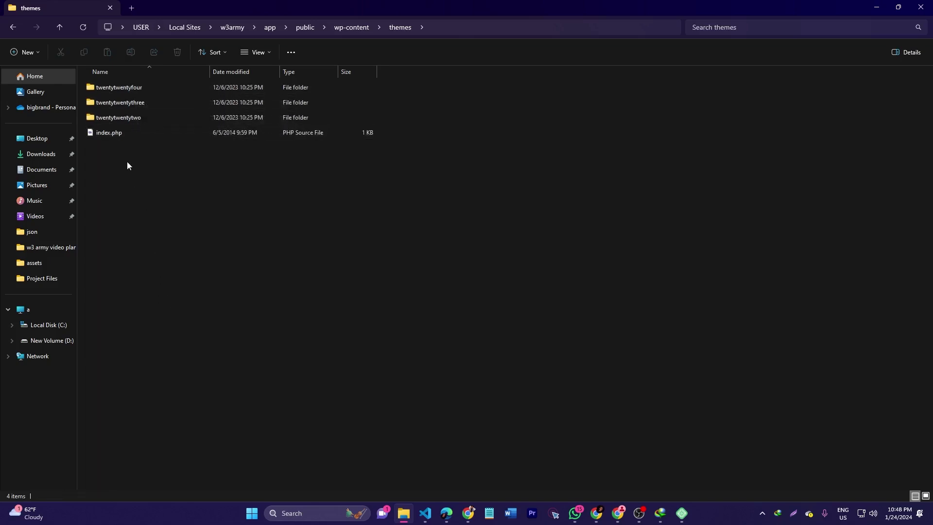
# Minimize File Explorer so Local's w3army.local overview is in front
pyautogui.click(880, 7)
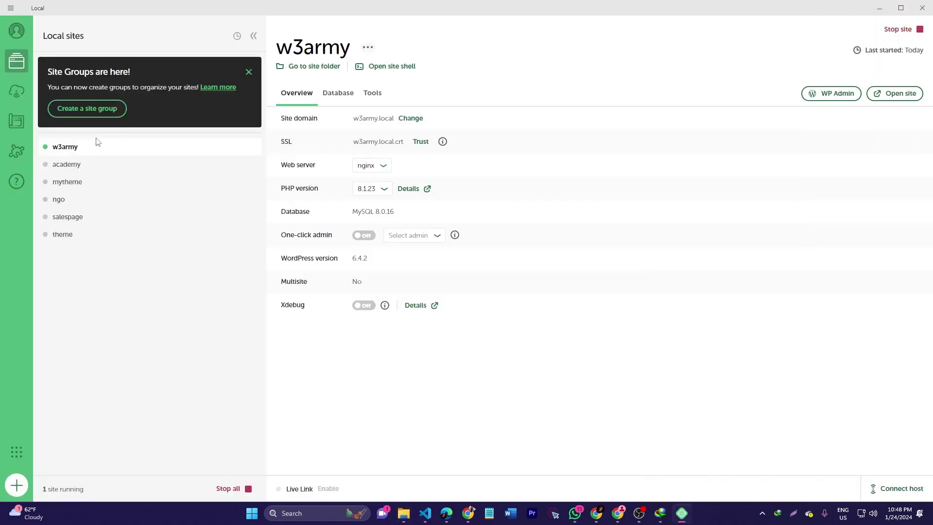